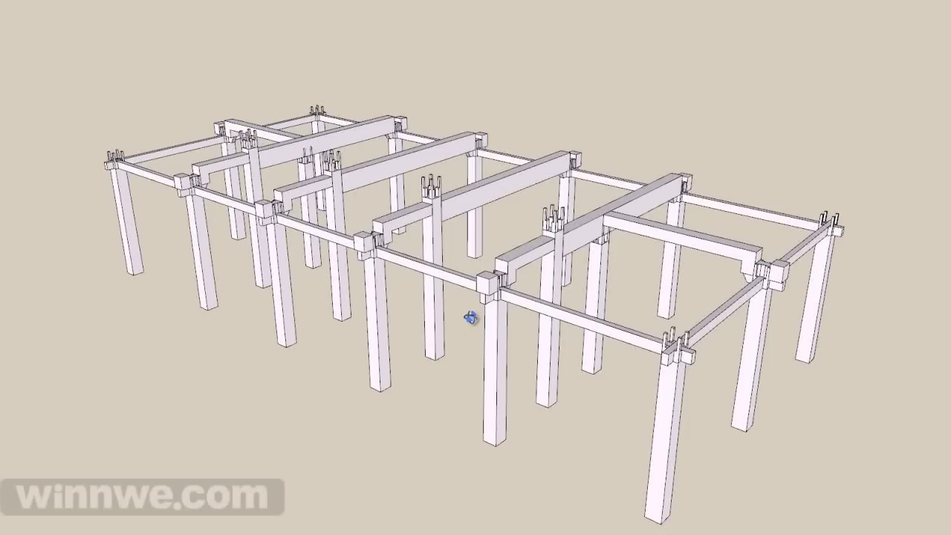
Orbit and zoom in on one beam-post joint to look down into its notch.
mouse_move(470, 318)
middle_down()
mouse_move(335, 340)
mouse_move(446, 404)
mouse_move(452, 391)
mouse_move(344, 332)
middle_up()
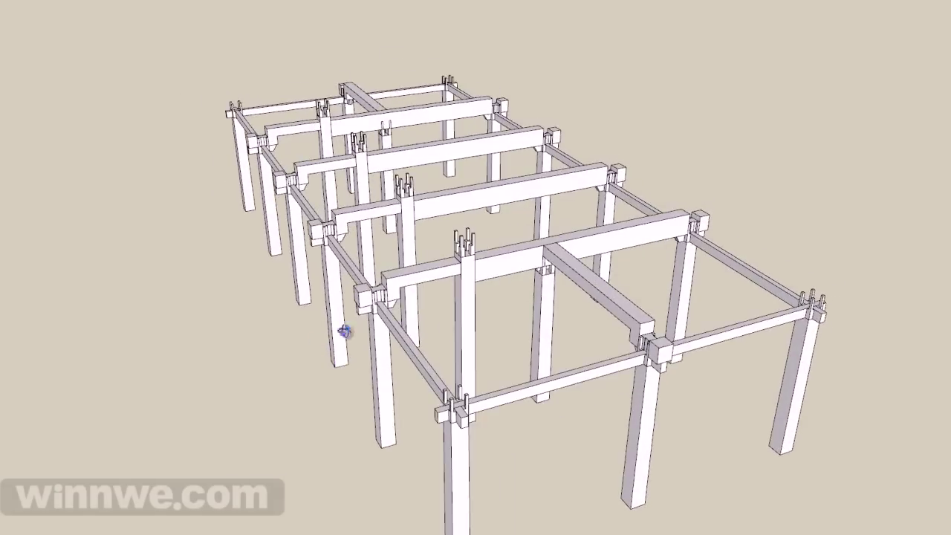
scroll(344, 332, up, 5)
scroll(378, 303, up, 5)
mouse_move(394, 282)
middle_down()
mouse_move(556, 368)
mouse_move(512, 397)
middle_up()
scroll(557, 368, up, 2)
scroll(497, 357, up, 3)
middle_drag(486, 365, 511, 337)
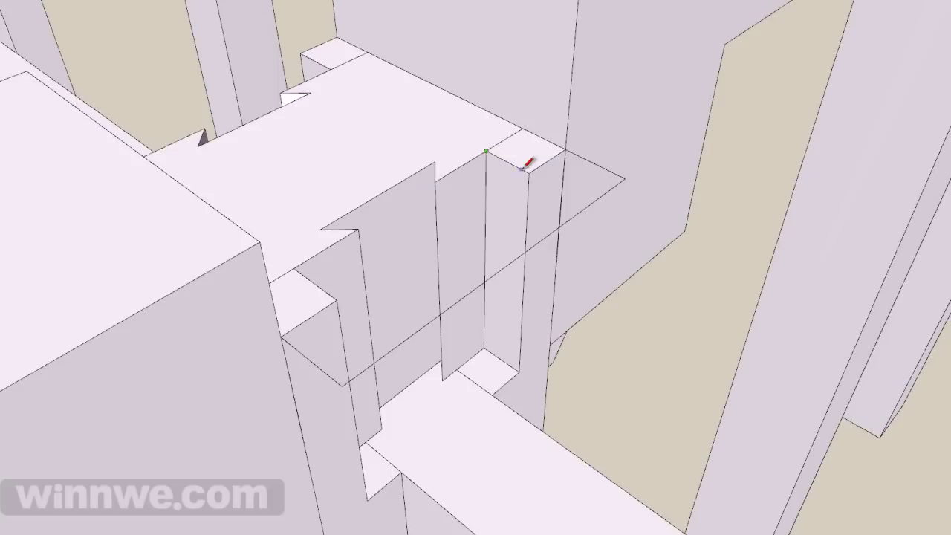
Close the notch outline into a face and make the face its own group.
click(566, 149)
key(space)
click(492, 219)
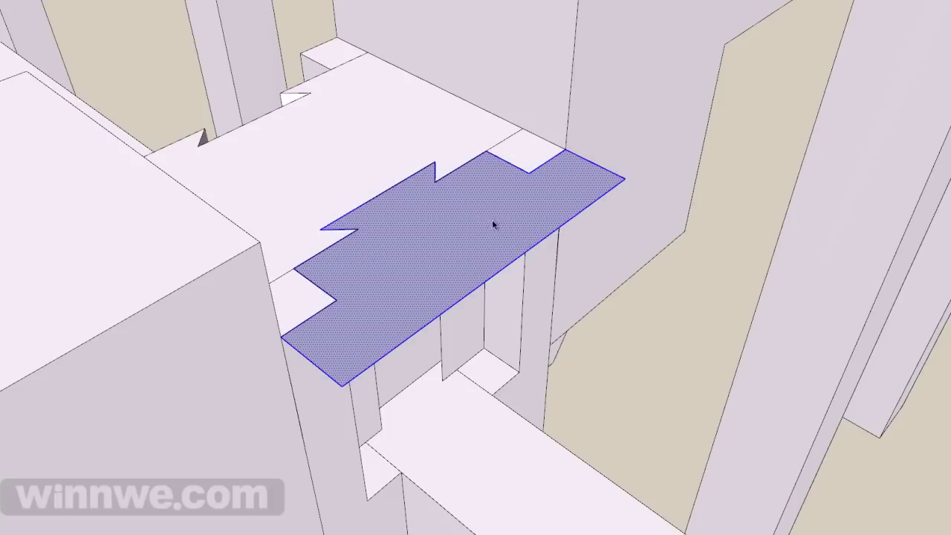
right_click(454, 200)
click(477, 301)
Edit the group and push/pull the face downward into a solid block.
middle_drag(458, 282, 454, 146)
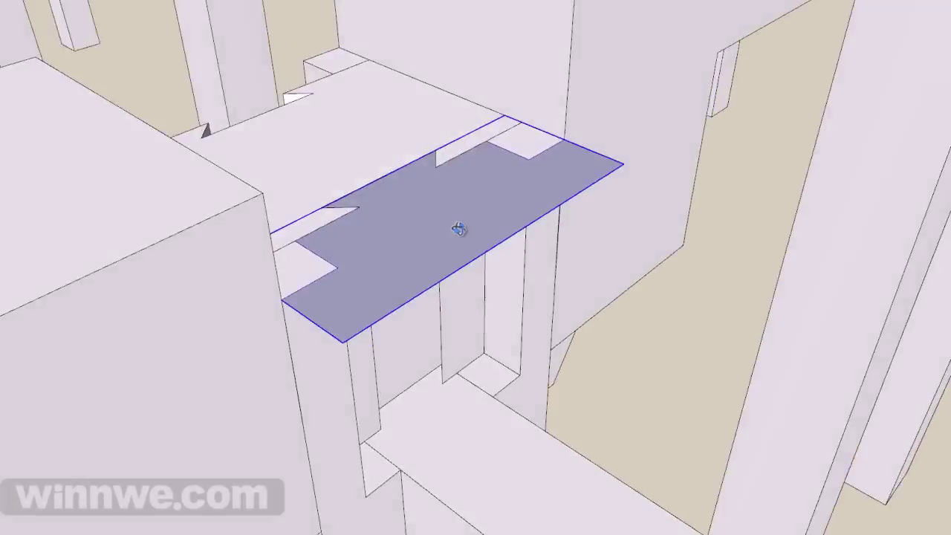
double_click(455, 147)
key(p)
drag(465, 156, 478, 387)
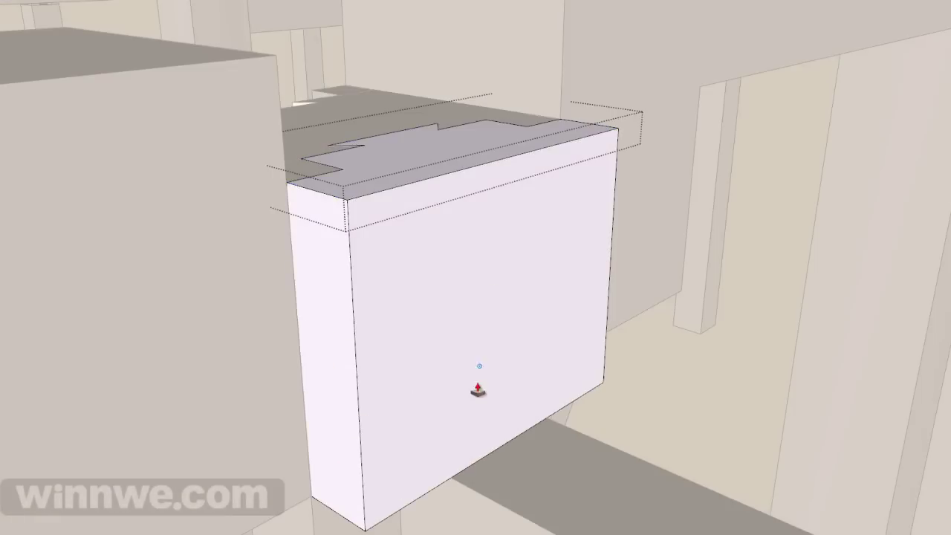
Draw a line across the block's top, leaving a plain slab with a 180.00mm edge.
mouse_move(480, 327)
middle_down()
mouse_move(490, 250)
mouse_move(553, 253)
mouse_move(521, 333)
mouse_move(501, 227)
middle_up()
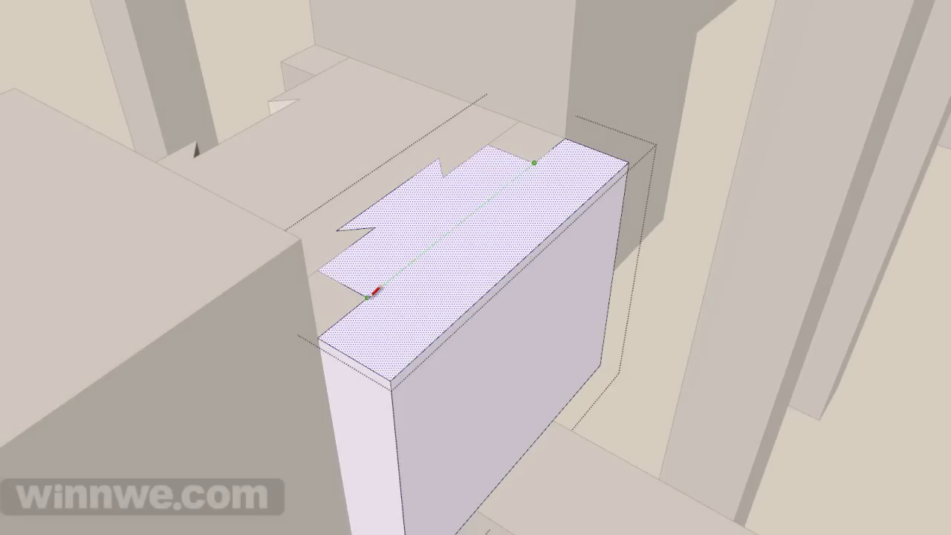
click(367, 297)
key(space)
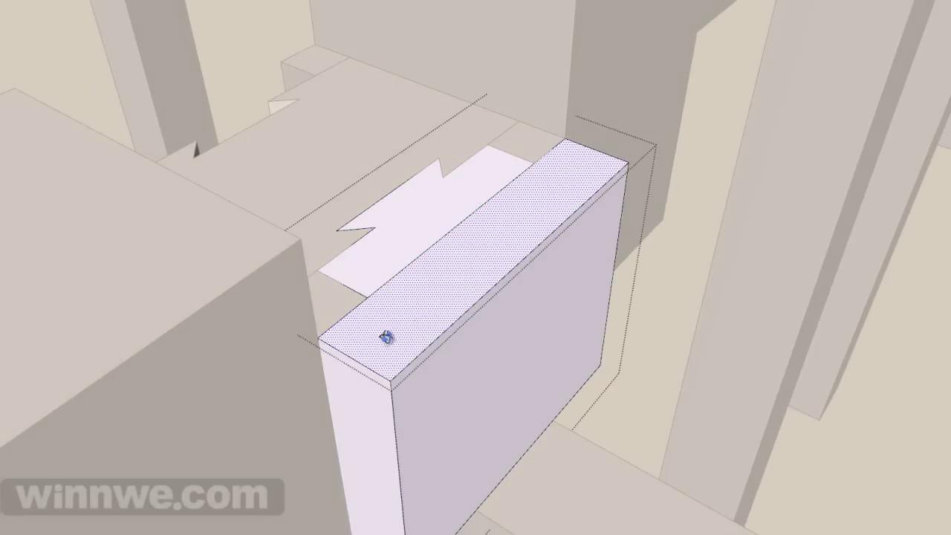
mouse_move(386, 337)
middle_down()
mouse_move(403, 272)
mouse_move(423, 278)
mouse_move(439, 261)
mouse_move(450, 329)
middle_up()
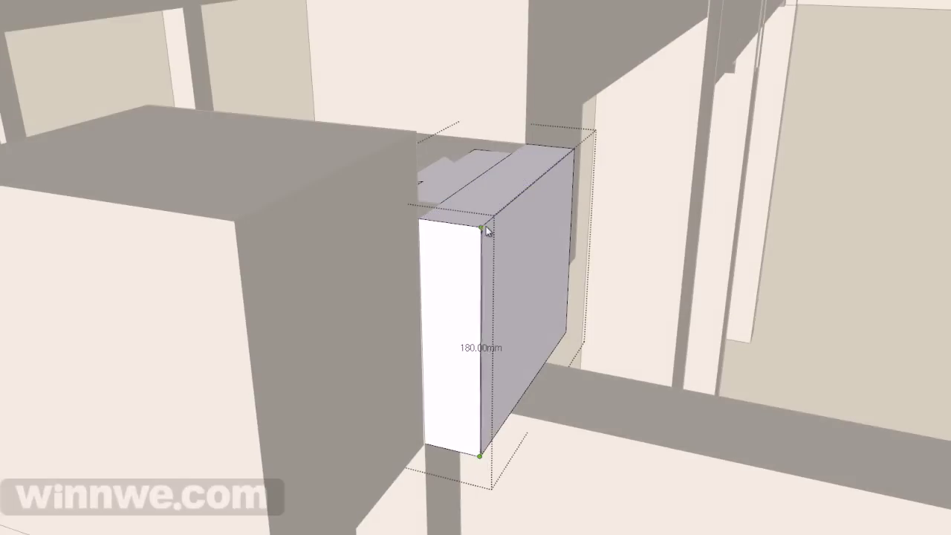
Raise the block's top face by 240 mm and erase the temporary 180mm dimension.
click(639, 251)
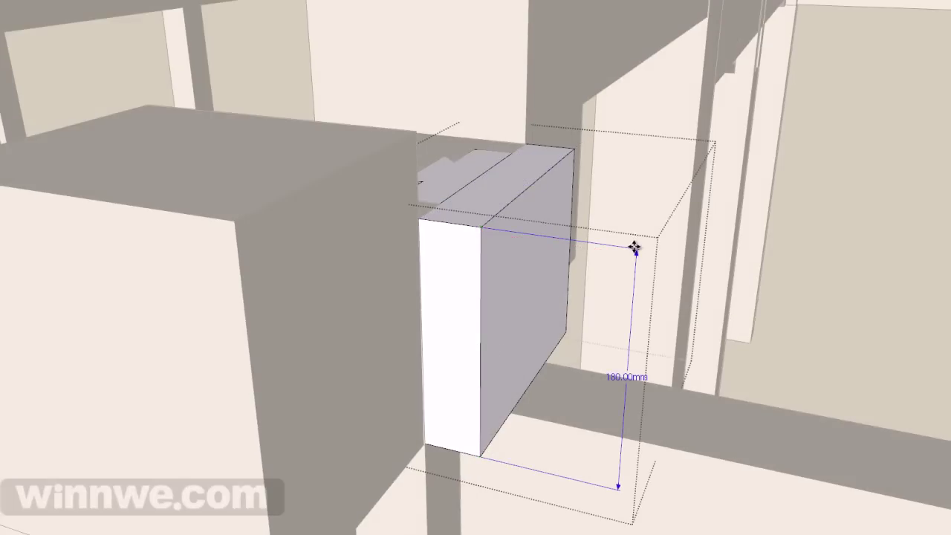
key(p)
drag(503, 197, 512, 169)
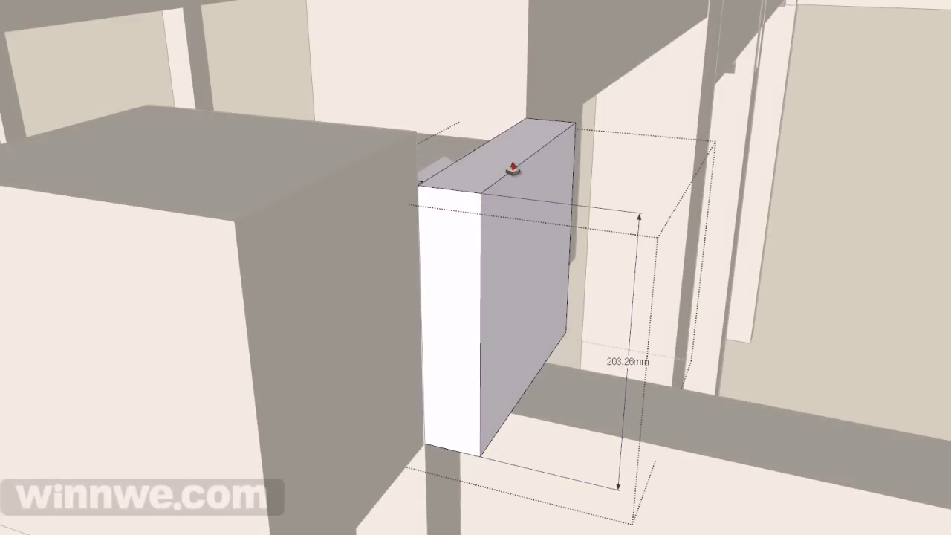
text(240)
key(Return)
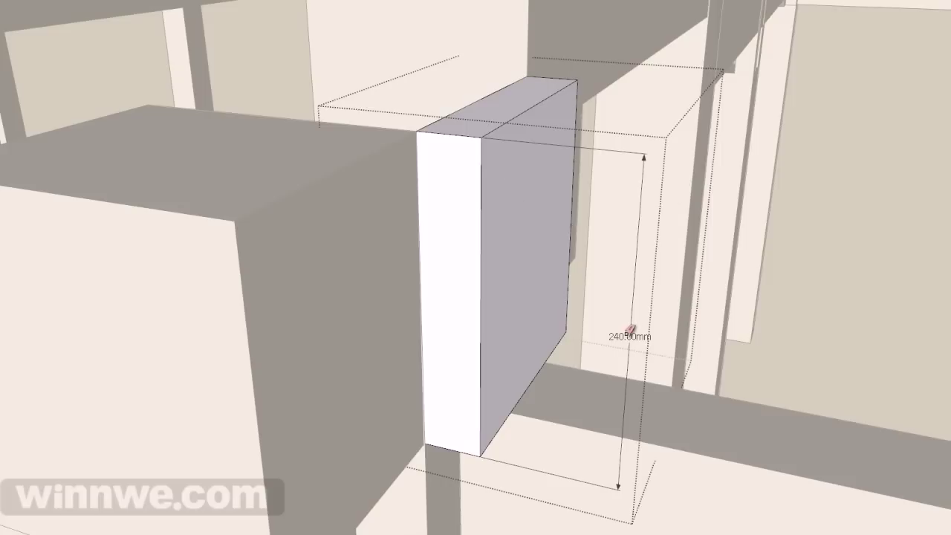
click(626, 338)
Pull the block's front face outward into a deeper box.
middle_drag(474, 187, 530, 220)
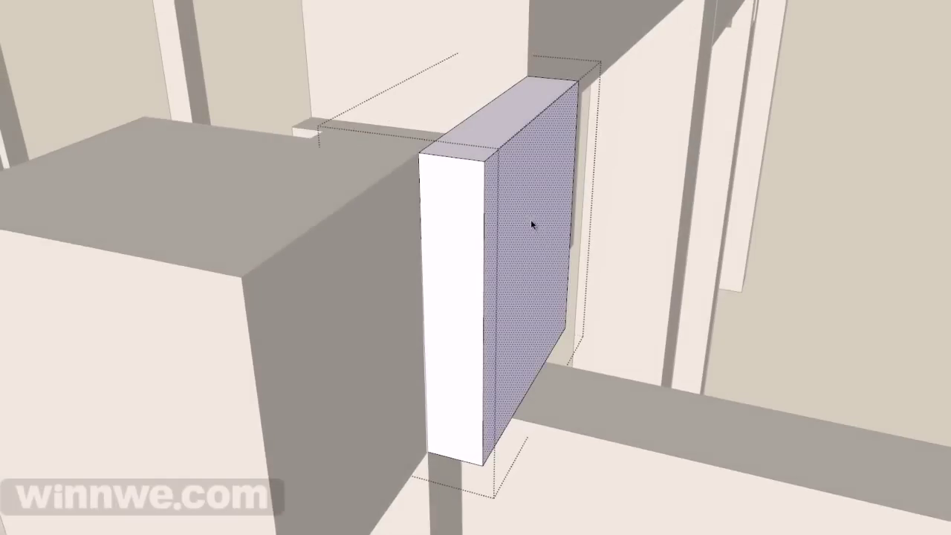
key(p)
drag(530, 221, 590, 263)
mouse_move(590, 262)
middle_down()
mouse_move(758, 280)
mouse_move(739, 255)
mouse_move(577, 188)
mouse_move(652, 193)
mouse_move(642, 206)
middle_up()
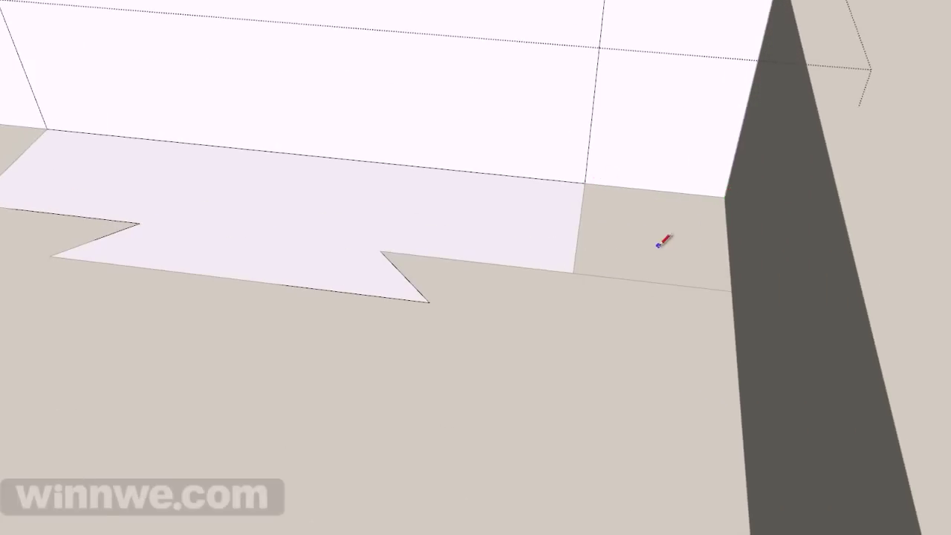
Push the box's front face out until the block reaches the beam surface and covers the notch outline.
mouse_move(487, 159)
middle_down()
mouse_move(314, 166)
mouse_move(622, 229)
mouse_move(140, 201)
middle_up()
scroll(141, 202, up, 5)
scroll(162, 188, up, 3)
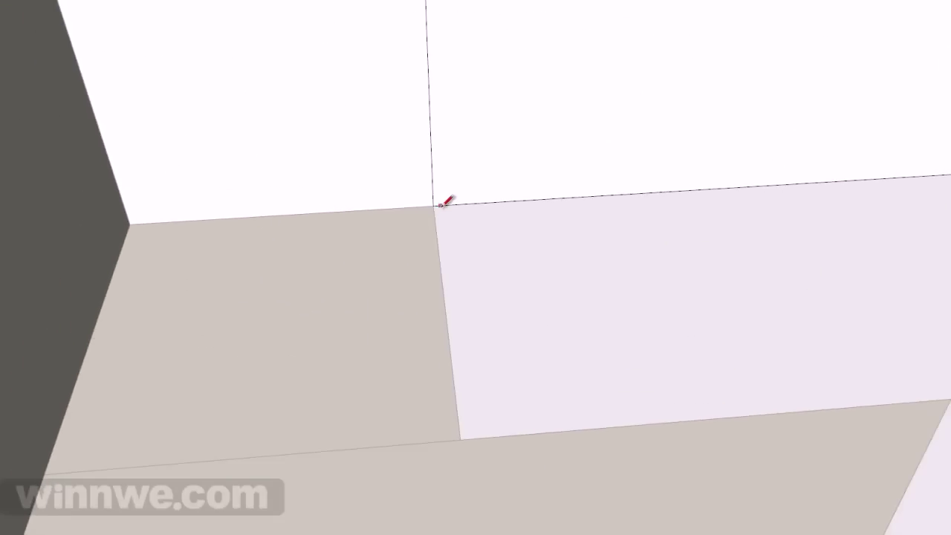
scroll(187, 227, down, 3)
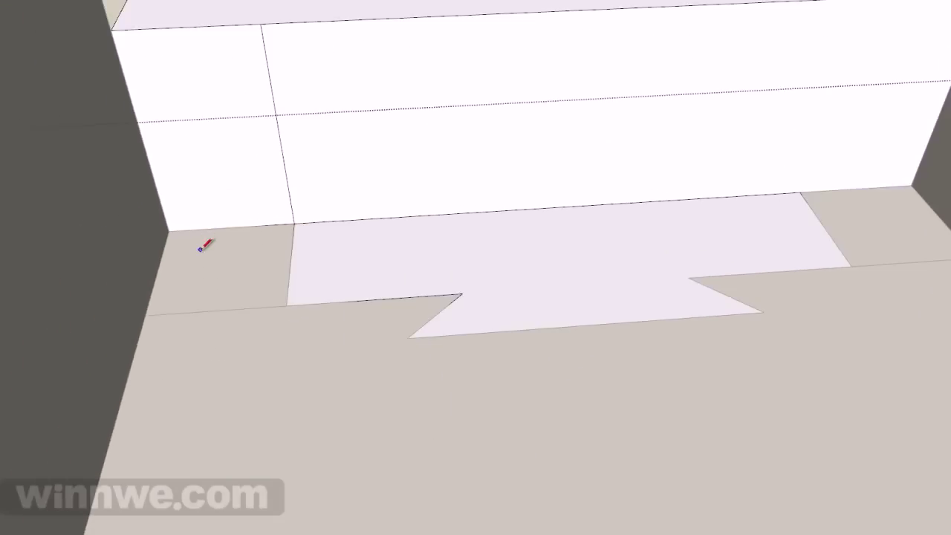
scroll(312, 192, down, 3)
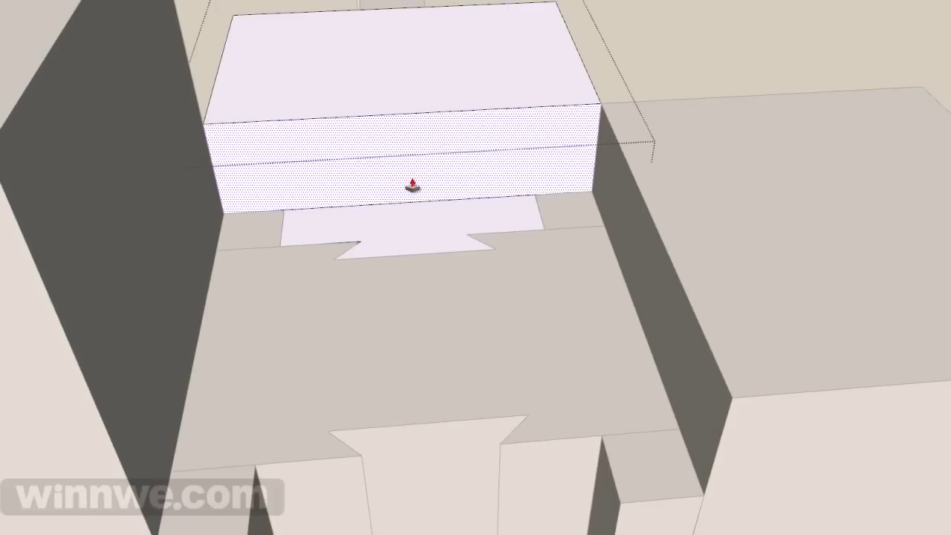
mouse_move(409, 191)
middle_down()
mouse_move(308, 204)
mouse_move(249, 198)
middle_up()
drag(411, 165, 369, 226)
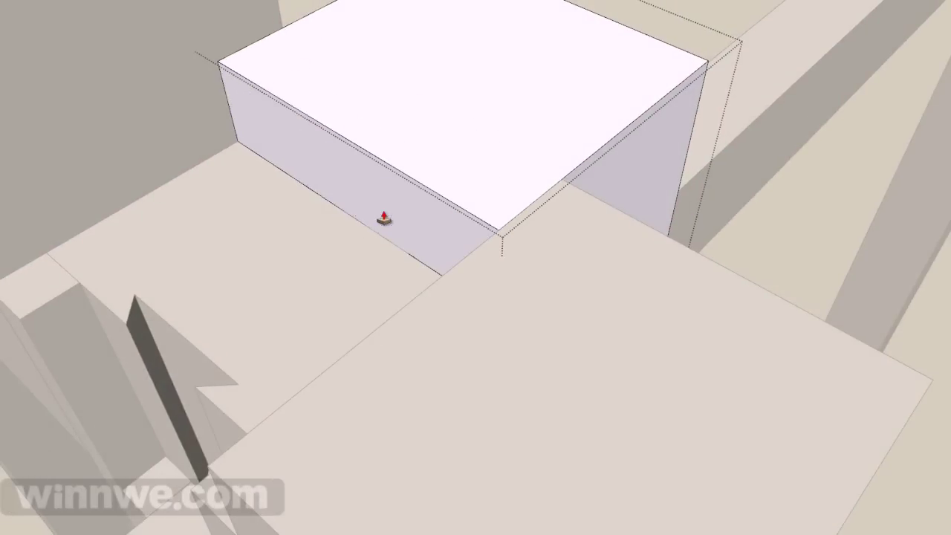
scroll(365, 221, down, 1)
scroll(342, 212, down, 4)
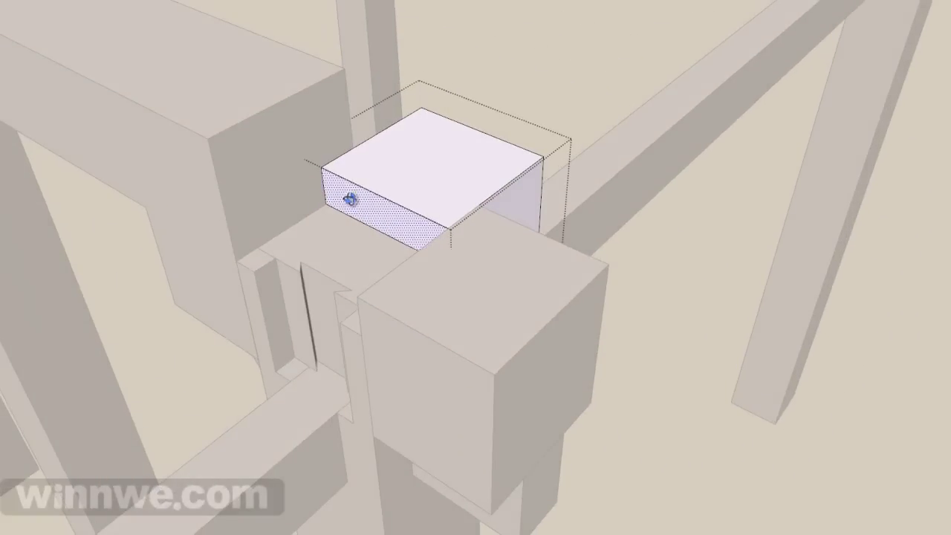
Pull the block's left side face outward, widening it toward the adjoining beam.
mouse_move(349, 199)
mouse_down()
mouse_move(330, 201)
mouse_move(279, 113)
mouse_up()
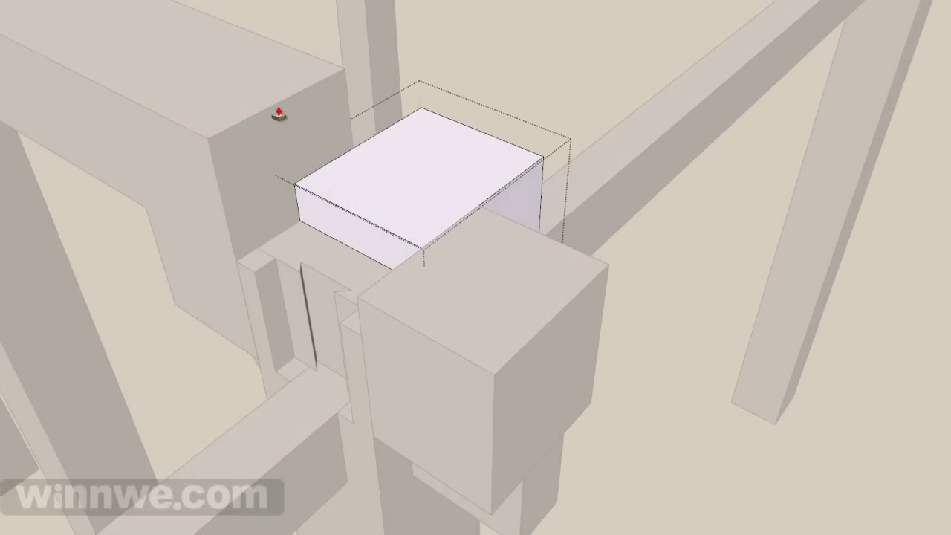
mouse_move(391, 205)
middle_down()
mouse_move(308, 242)
mouse_move(357, 216)
mouse_move(269, 174)
mouse_move(359, 37)
mouse_move(629, 196)
mouse_move(476, 159)
middle_up()
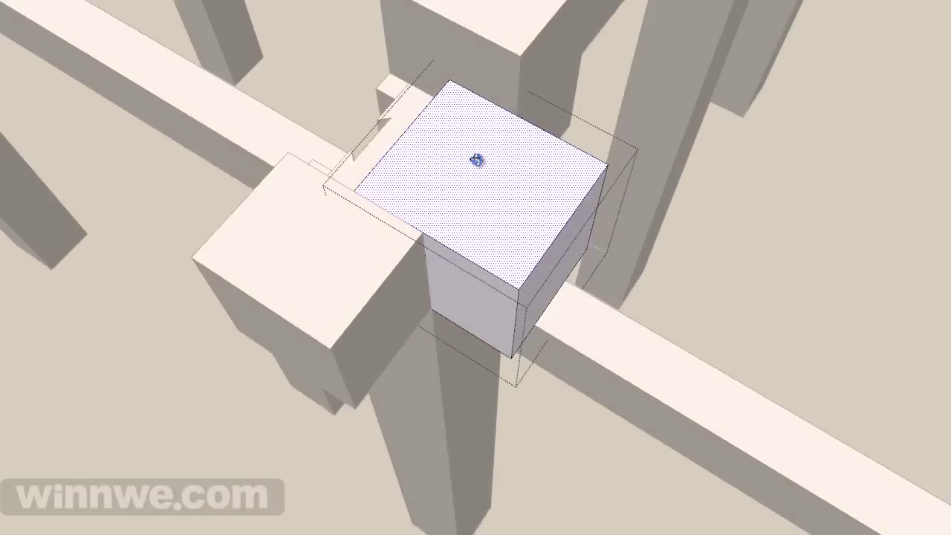
scroll(475, 159, up, 3)
scroll(454, 187, down, 2)
Erase the leftover parallel and stray edges on the block's floor face.
scroll(468, 240, up, 3)
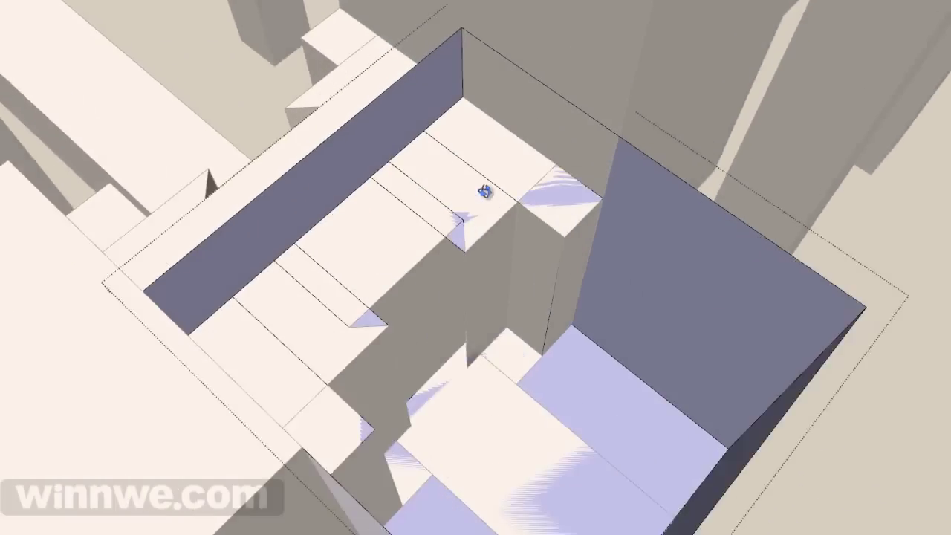
scroll(484, 193, up, 3)
key(e)
click(452, 149)
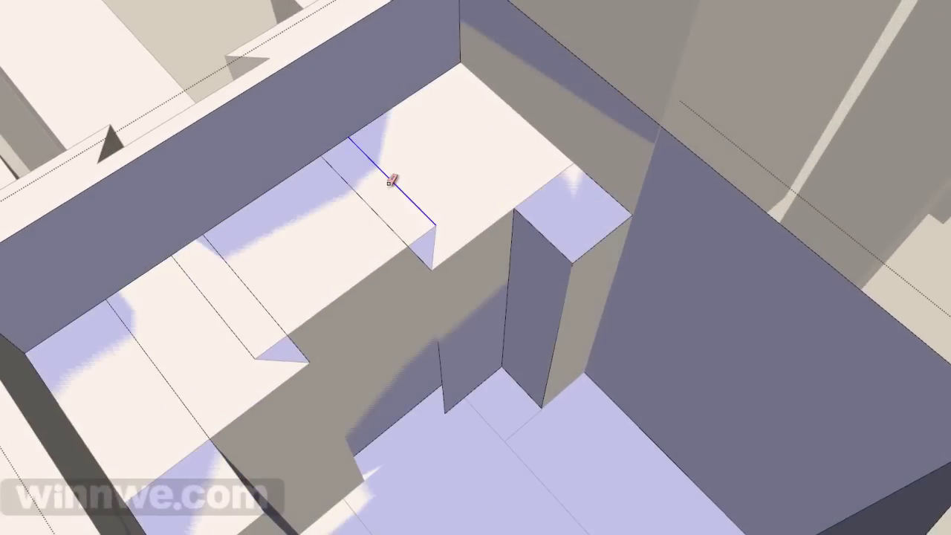
click(391, 180)
click(361, 199)
click(238, 277)
click(206, 298)
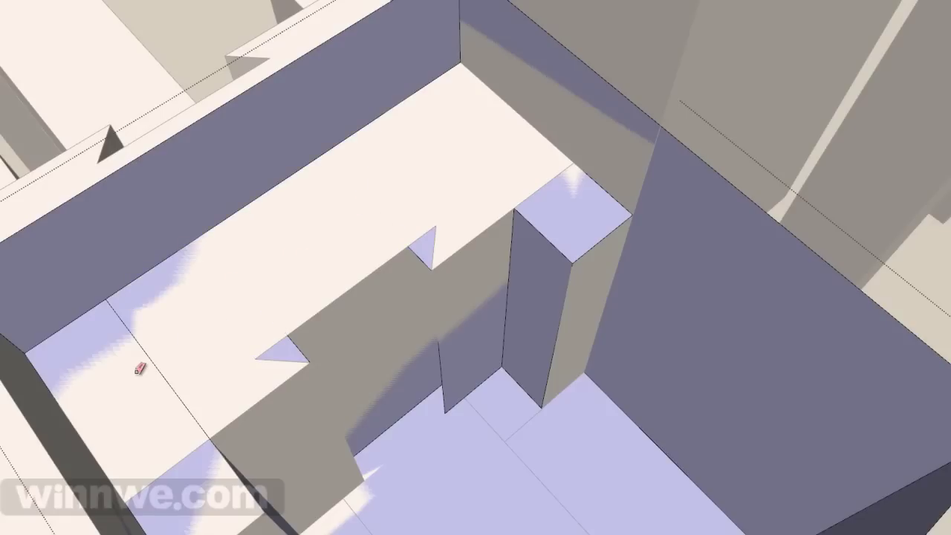
click(154, 358)
click(298, 344)
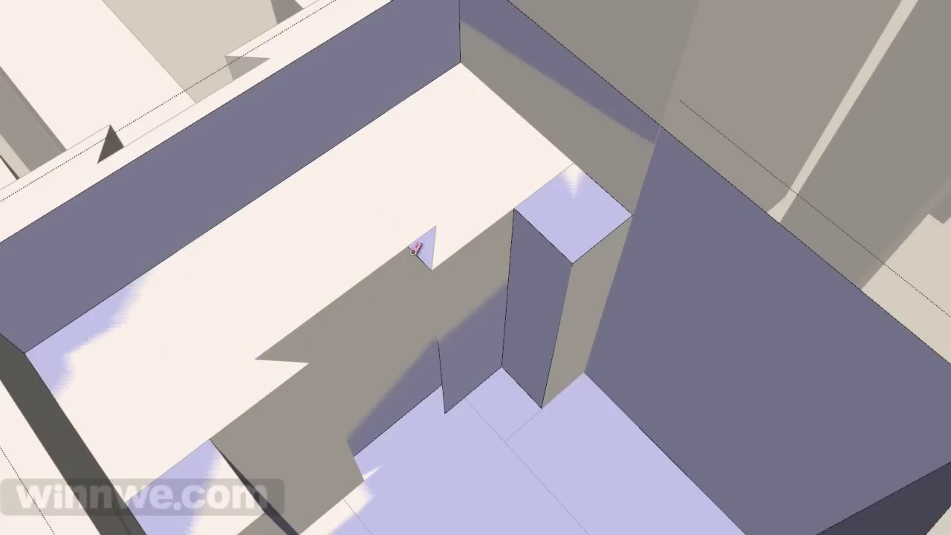
Copy the cleaned floor face up onto the box's top edges as a lid.
key(space)
click(355, 233)
scroll(351, 244, down, 3)
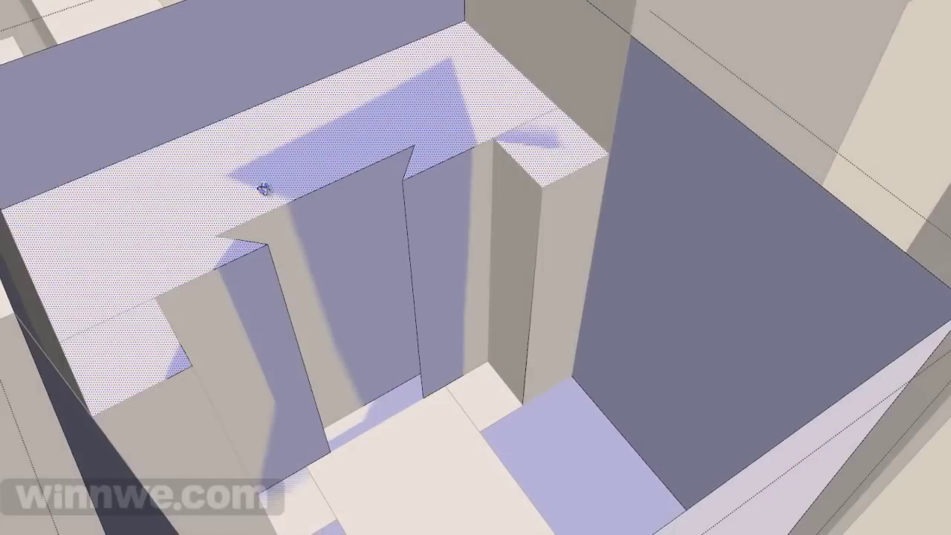
scroll(278, 214, down, 5)
scroll(357, 161, down, 1)
ctrl+click(327, 168)
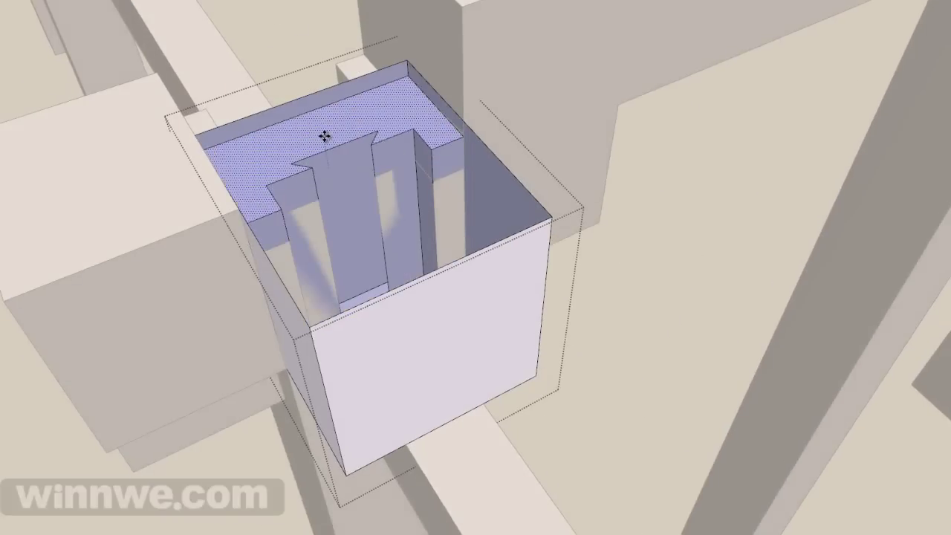
click(312, 53)
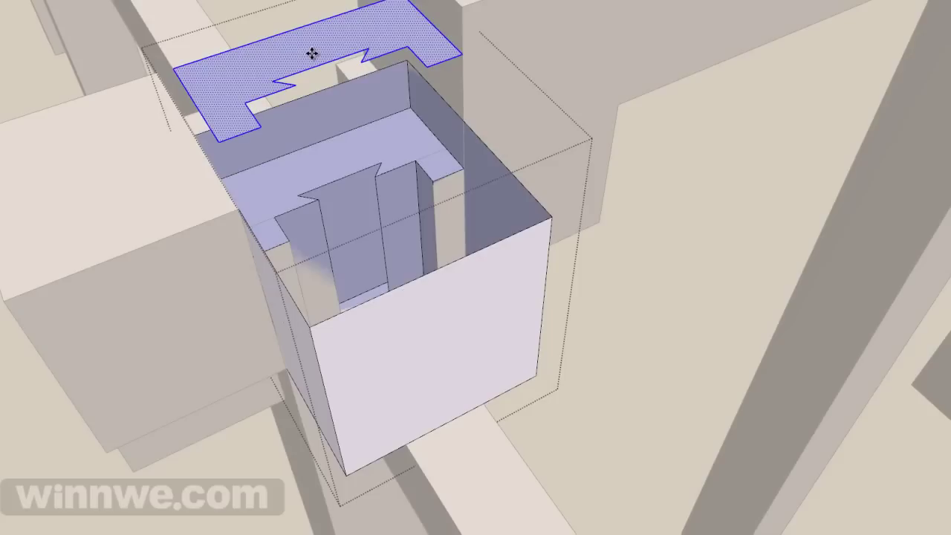
click(310, 59)
click(343, 122)
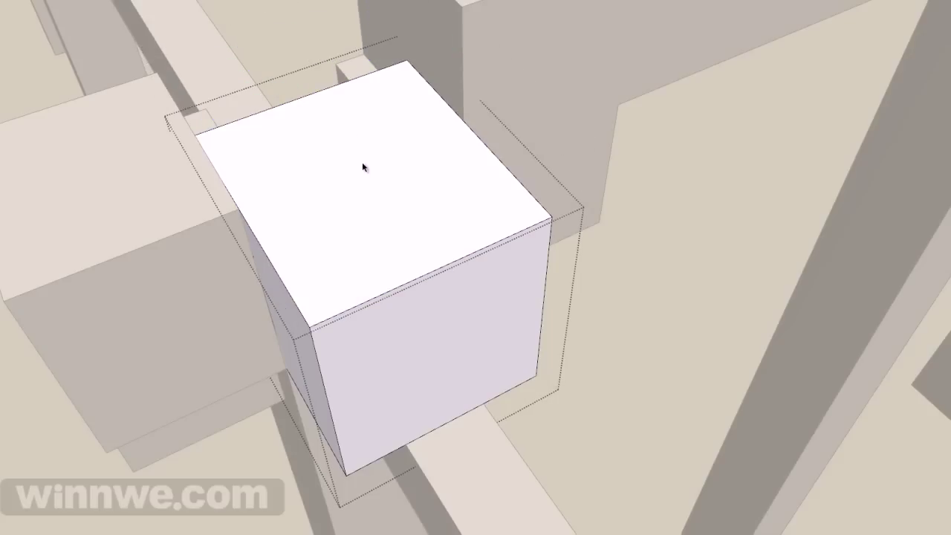
middle_drag(365, 161, 480, 185)
scroll(480, 185, down, 5)
mouse_move(418, 187)
middle_down()
mouse_move(520, 153)
mouse_move(291, 148)
mouse_move(286, 221)
middle_up()
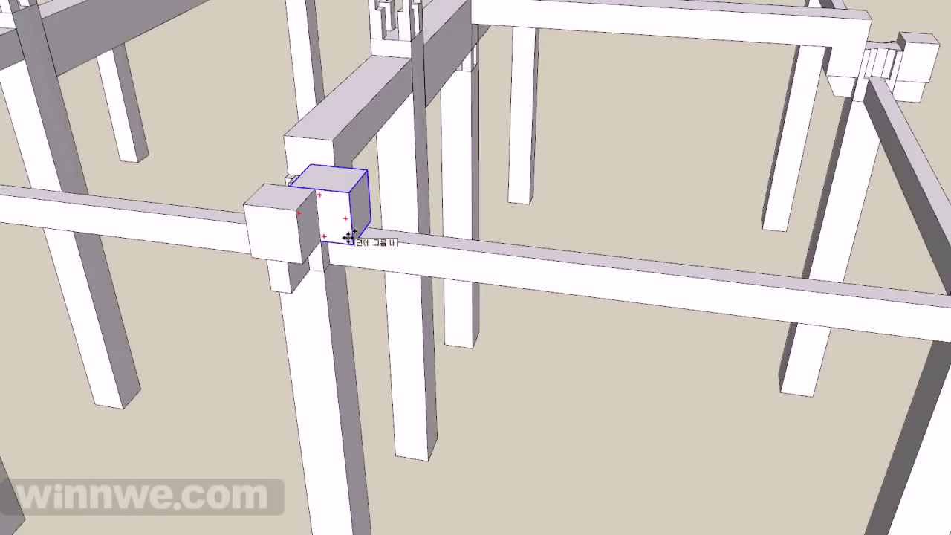
Copy the capped block farther along the beam to sit midway between the posts.
click(347, 237)
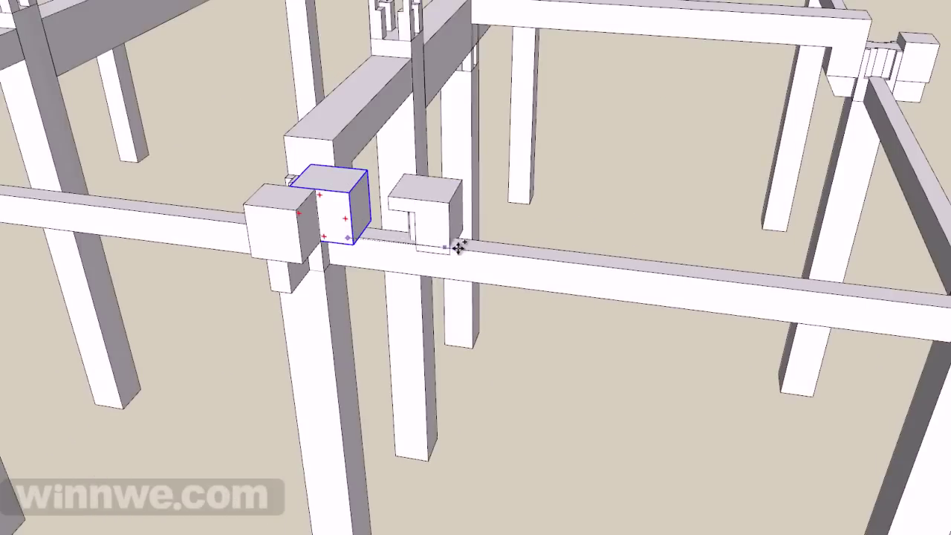
click(607, 274)
middle_drag(577, 270, 658, 142)
scroll(658, 142, up, 5)
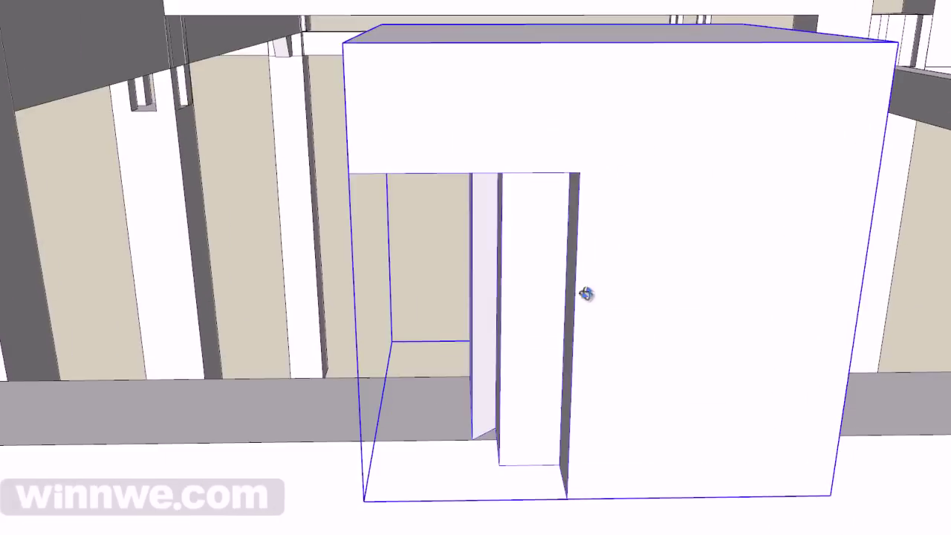
mouse_move(584, 293)
middle_down()
mouse_move(634, 138)
mouse_move(742, 229)
mouse_move(698, 272)
mouse_move(537, 283)
mouse_move(694, 275)
mouse_move(503, 322)
mouse_move(656, 317)
mouse_move(527, 304)
mouse_move(582, 323)
mouse_move(593, 381)
mouse_move(601, 193)
mouse_move(677, 263)
mouse_move(556, 283)
mouse_move(389, 225)
mouse_move(176, 238)
mouse_move(378, 260)
mouse_move(412, 284)
middle_up()
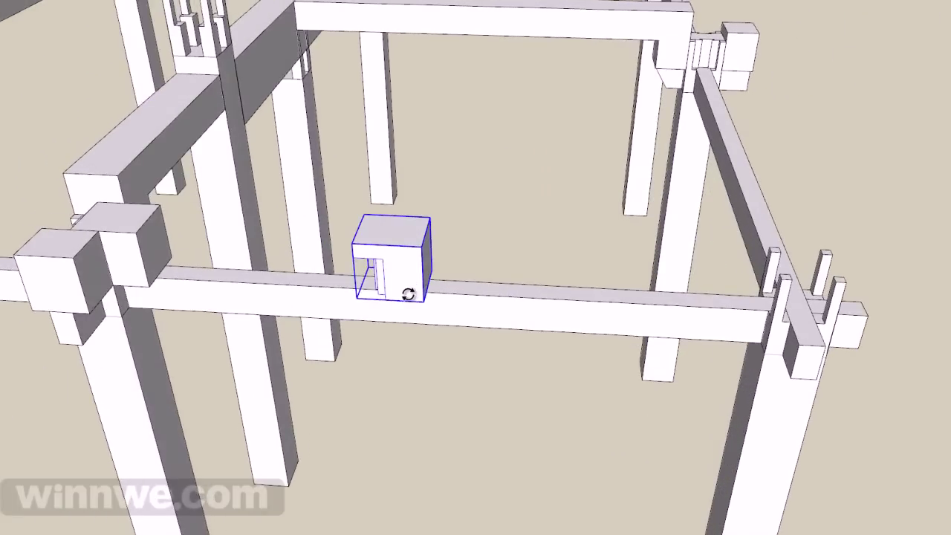
Copy the block farther right along the beam.
ctrl+click(402, 294)
click(505, 303)
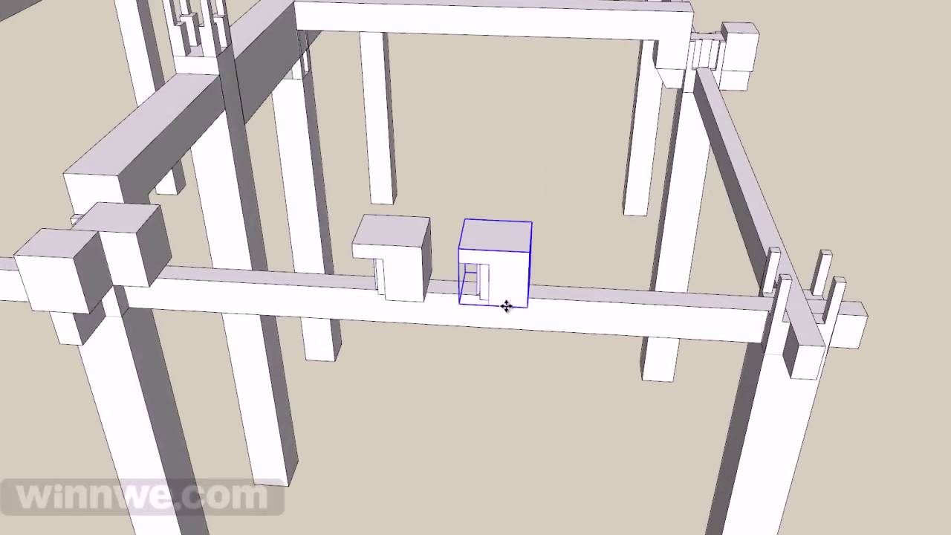
scroll(507, 284, up, 3)
scroll(546, 220, up, 3)
Mirror the copy along the red axis so its notch faces the other way, then select both blocks.
key(s)
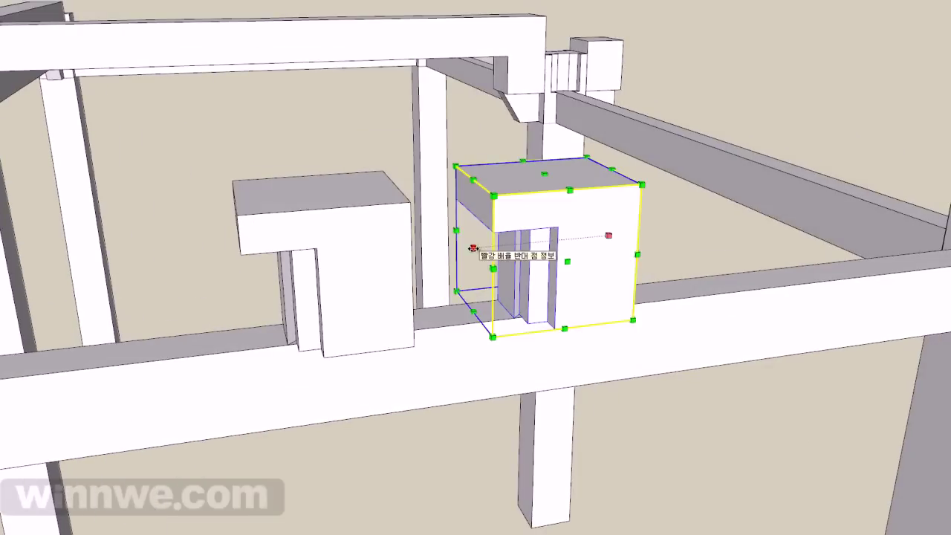
mouse_move(609, 235)
mouse_down()
mouse_move(762, 230)
mouse_move(721, 240)
mouse_up()
key(space)
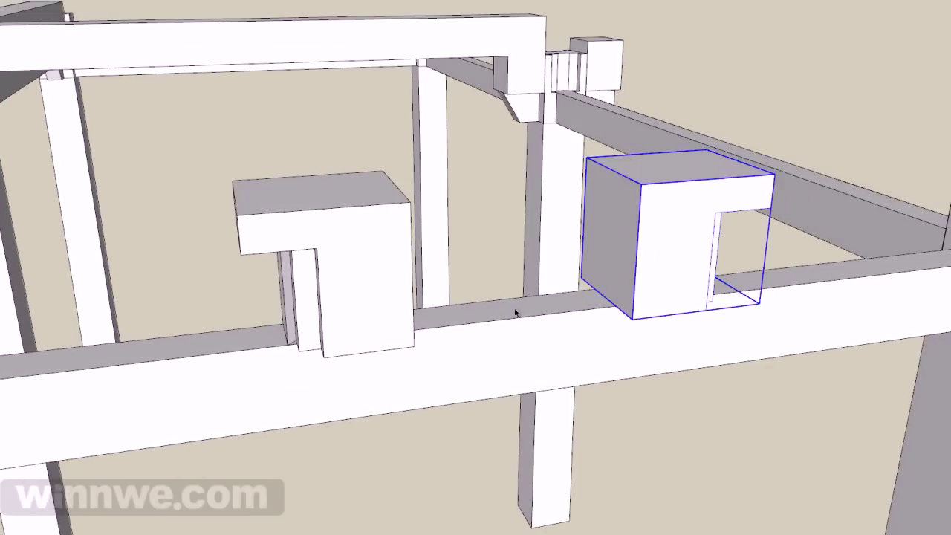
shift+click(386, 270)
Explode both blocks and regroup their geometry into a single group for editing.
right_click(385, 269)
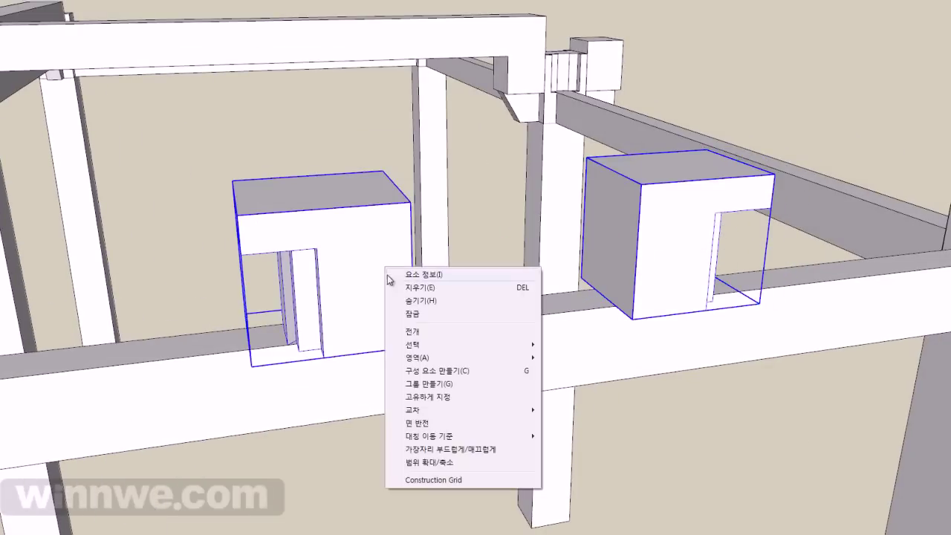
click(411, 331)
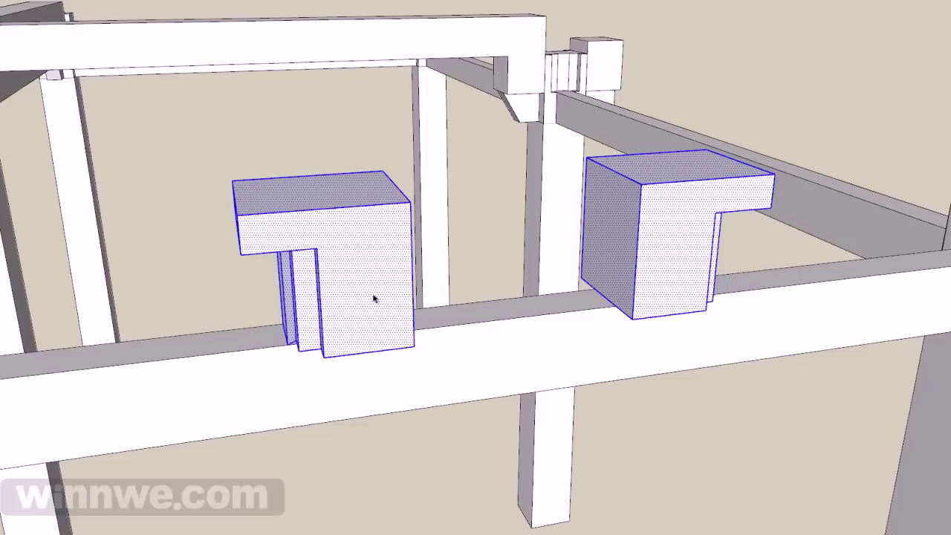
right_click(376, 293)
click(410, 363)
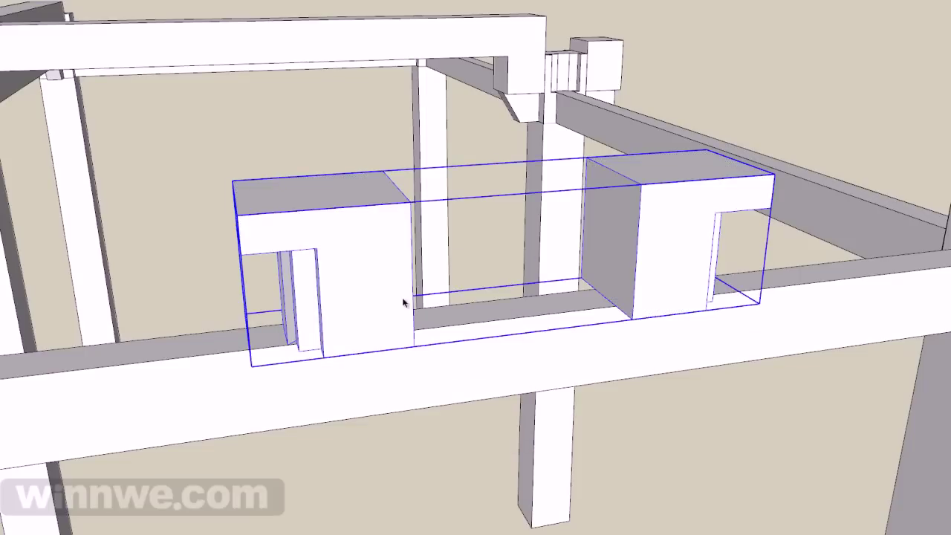
mouse_move(404, 302)
middle_down()
mouse_move(361, 334)
mouse_move(376, 308)
mouse_move(397, 354)
mouse_move(337, 356)
middle_up()
double_click(364, 295)
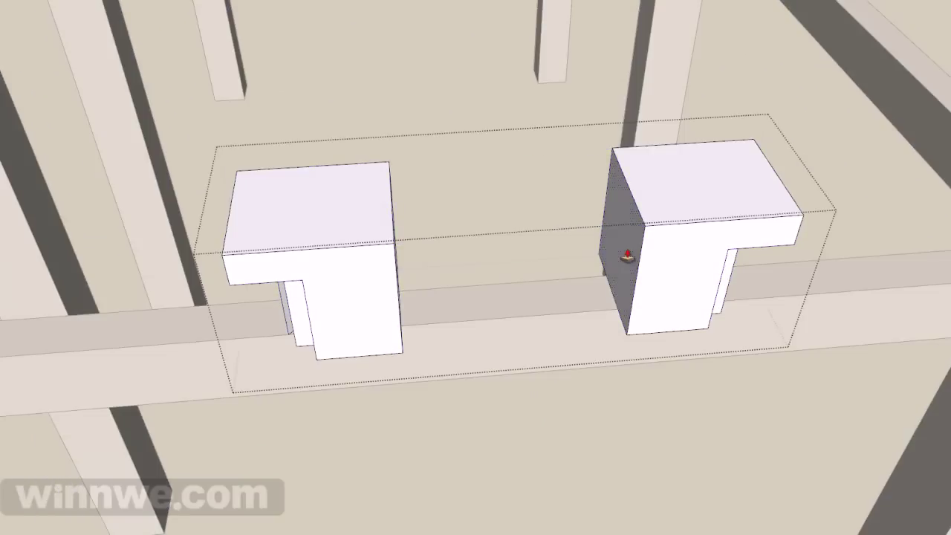
Extend the right block to meet the left one and rebuild one continuous front face.
drag(628, 257, 397, 286)
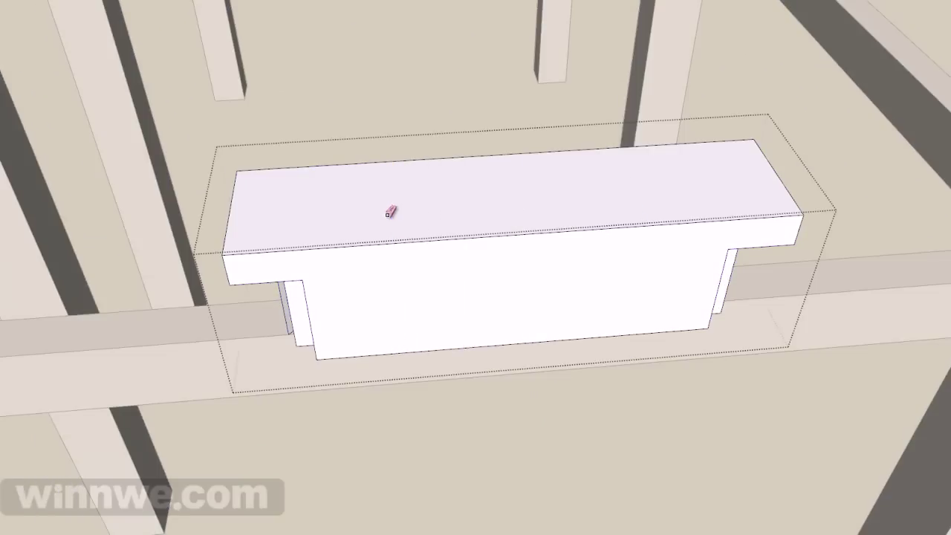
middle_drag(419, 261, 419, 221)
click(408, 287)
key(Delete)
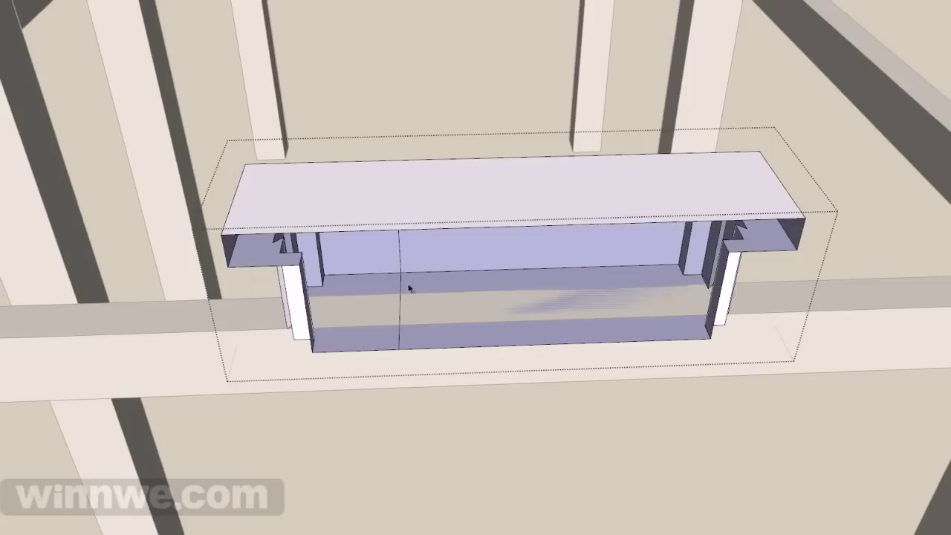
click(398, 297)
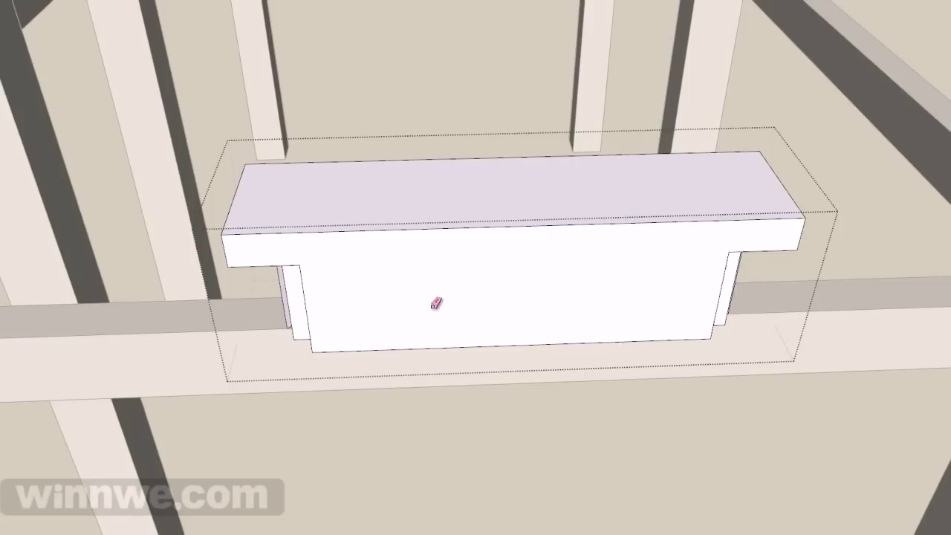
click(488, 274)
mouse_move(534, 281)
middle_down()
mouse_move(626, 292)
mouse_move(632, 133)
middle_up()
click(550, 267)
Slide the long block along the beam until its notched end butts against the corner block.
scroll(572, 275, down, 5)
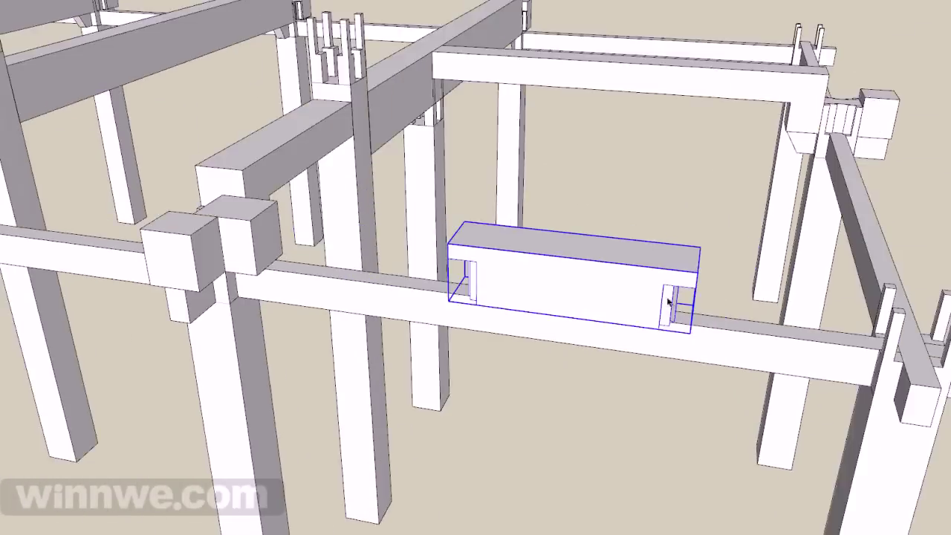
scroll(645, 295, down, 3)
drag(645, 293, 467, 272)
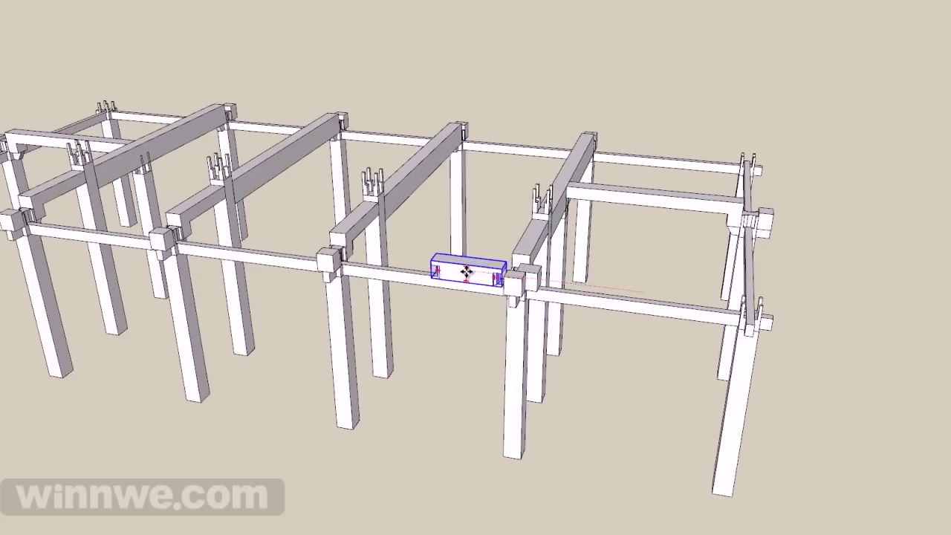
scroll(492, 269, up, 5)
scroll(492, 269, up, 2)
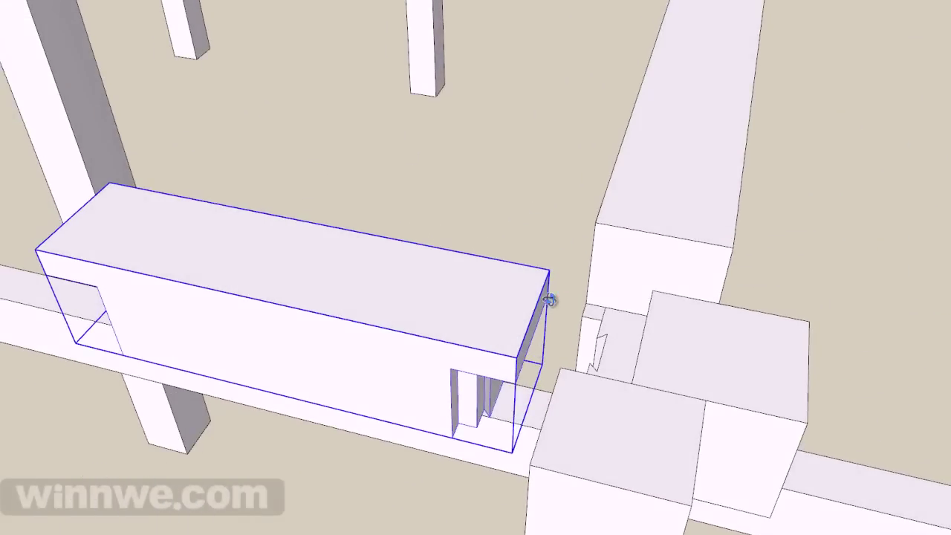
drag(548, 269, 654, 292)
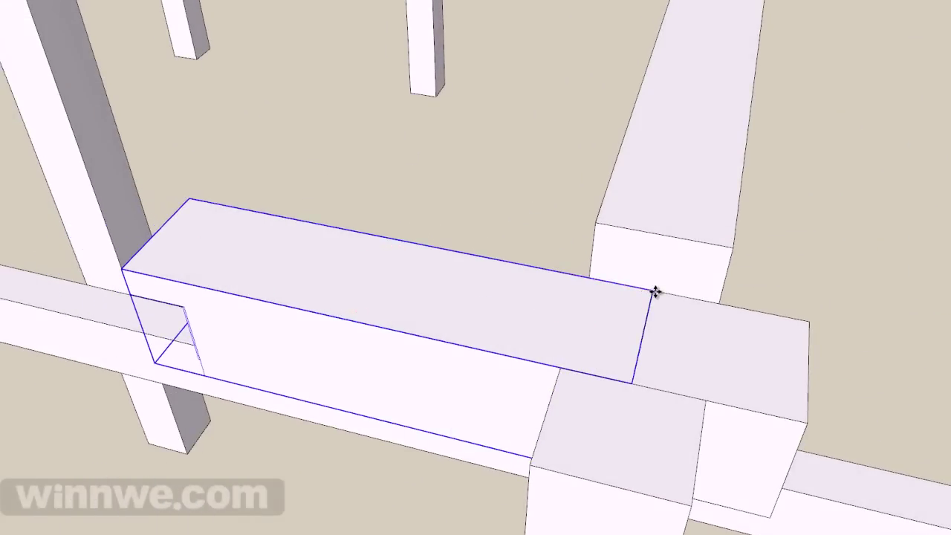
mouse_move(614, 373)
middle_down()
mouse_move(540, 350)
mouse_move(319, 402)
mouse_move(329, 399)
mouse_move(339, 419)
mouse_move(357, 413)
middle_up()
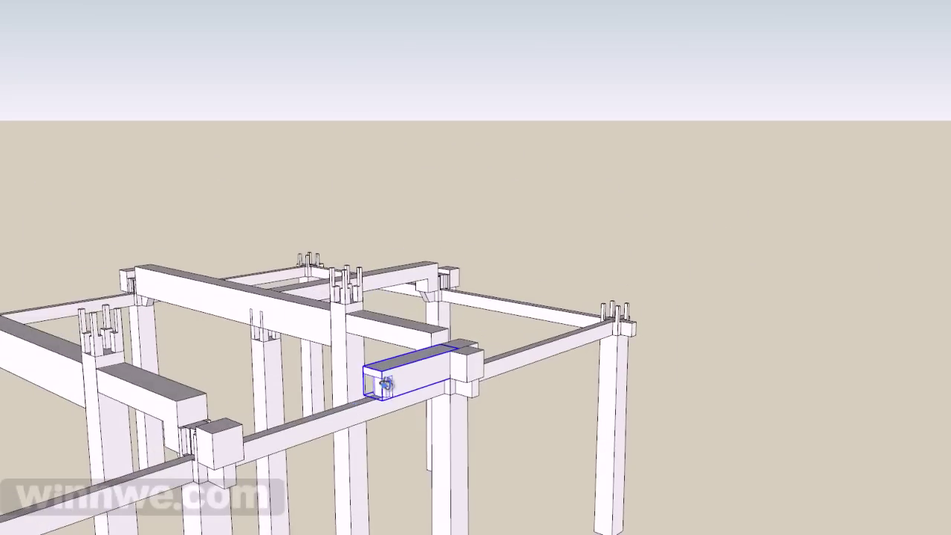
Open the long block group and pull its T-shaped end face outward to lengthen the beam.
scroll(377, 408, up, 5)
double_click(426, 384)
click(434, 387)
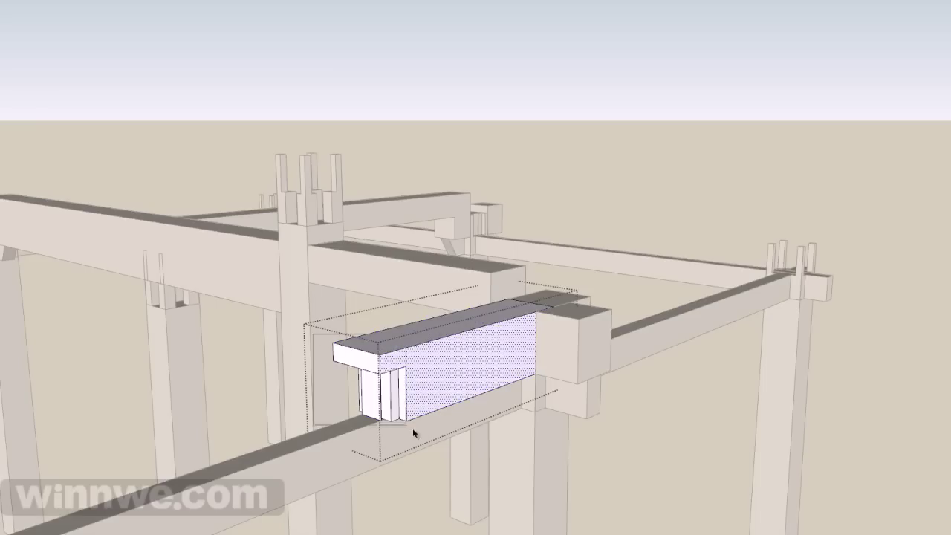
scroll(412, 428, down, 3)
scroll(418, 370, down, 2)
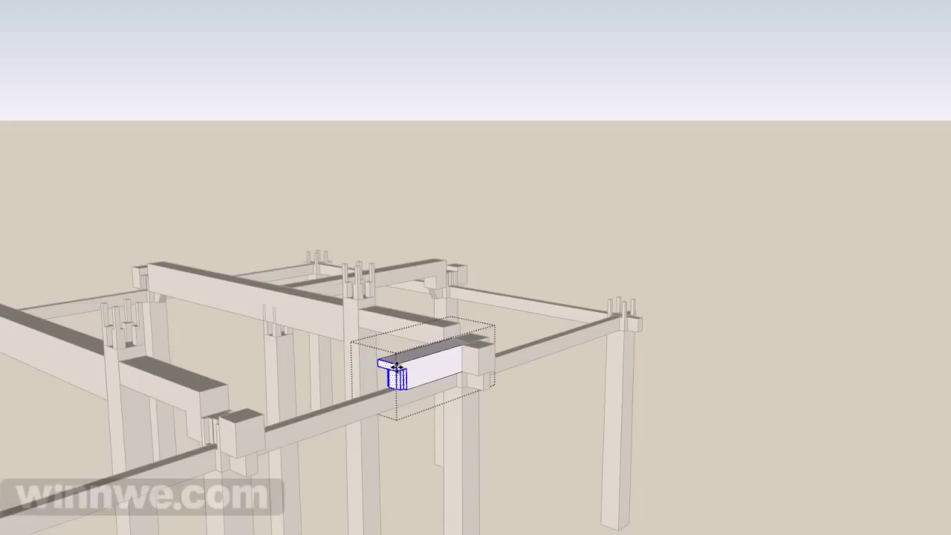
drag(394, 364, 248, 423)
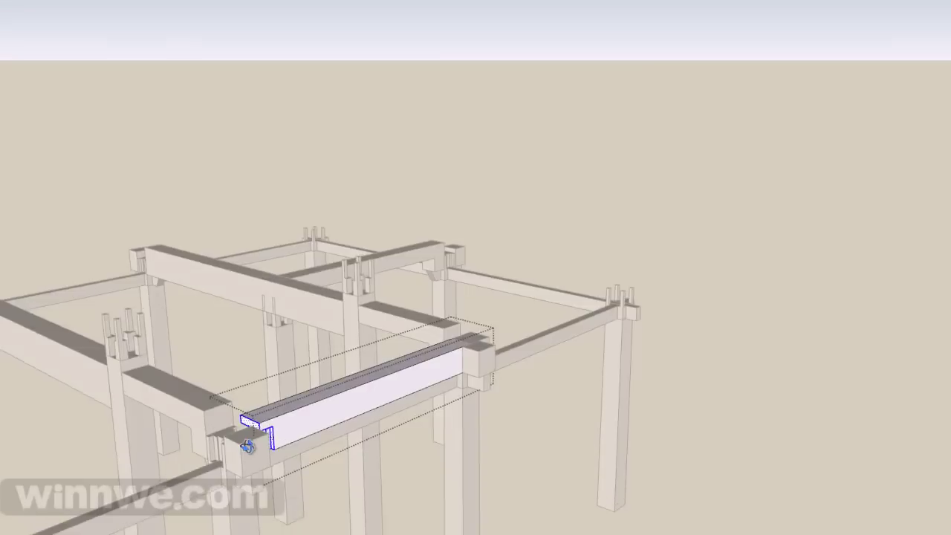
Set a guide point at the bracket block and extend the beam end to it.
scroll(261, 431, up, 3)
scroll(269, 412, up, 3)
mouse_move(267, 412)
middle_down()
mouse_move(276, 419)
mouse_move(221, 397)
mouse_move(212, 416)
middle_up()
scroll(215, 390, up, 2)
middle_drag(219, 364, 210, 372)
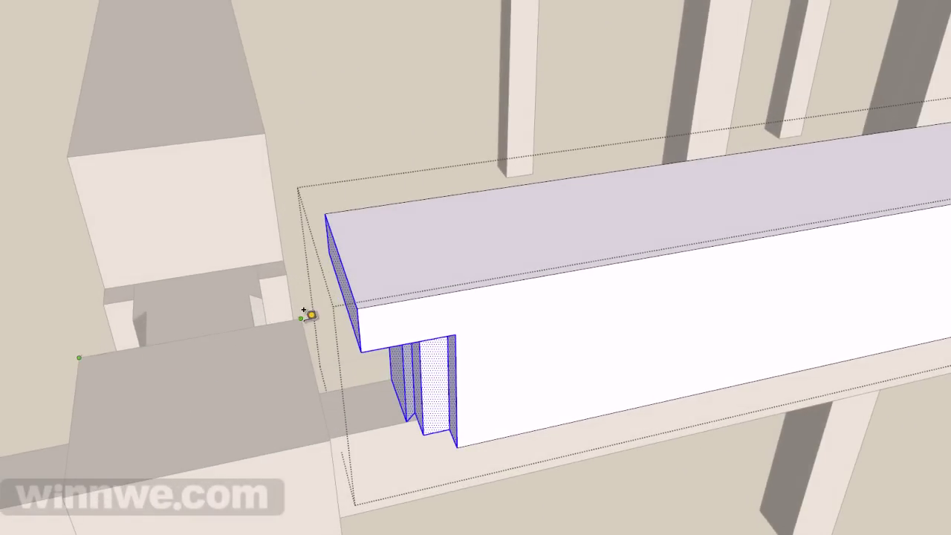
click(210, 323)
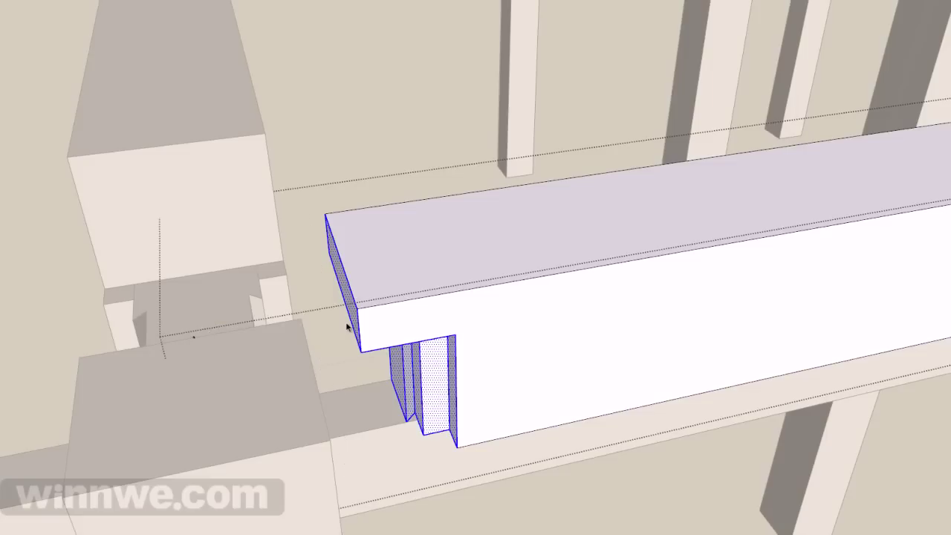
drag(357, 310, 193, 336)
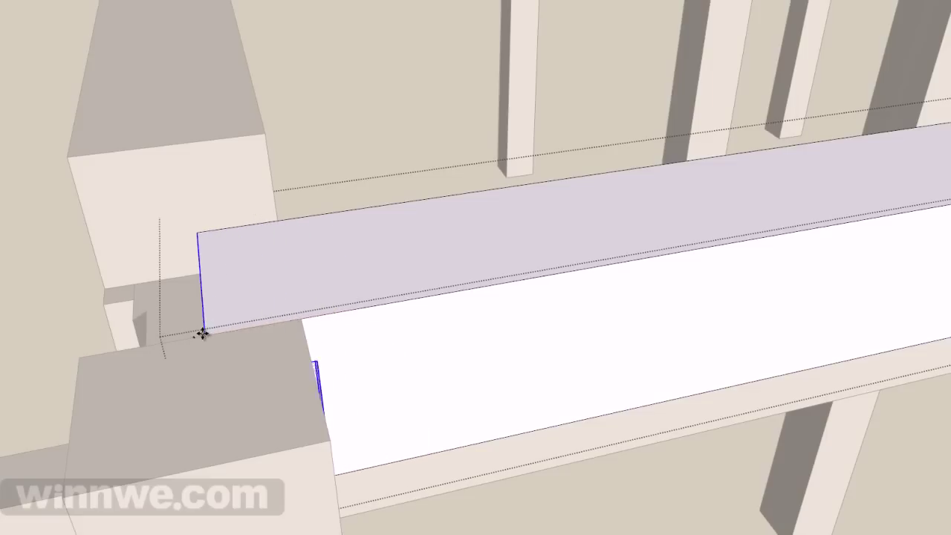
Zoom out around the timber frame and select the front top beam.
scroll(210, 366, down, 1)
scroll(228, 403, down, 3)
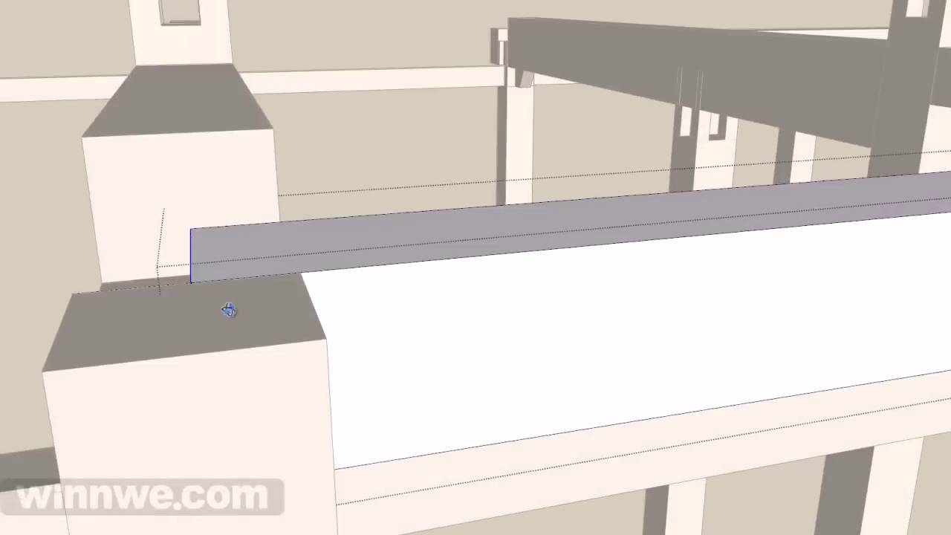
scroll(227, 309, down, 3)
scroll(240, 265, down, 2)
mouse_move(246, 309)
middle_down()
mouse_move(393, 334)
mouse_move(577, 308)
mouse_move(484, 356)
mouse_move(556, 301)
mouse_move(466, 330)
mouse_move(424, 276)
mouse_move(323, 276)
mouse_move(351, 265)
middle_up()
click(393, 329)
Push/Pull the bracket block's end face along the red axis to the corner post.
key(p)
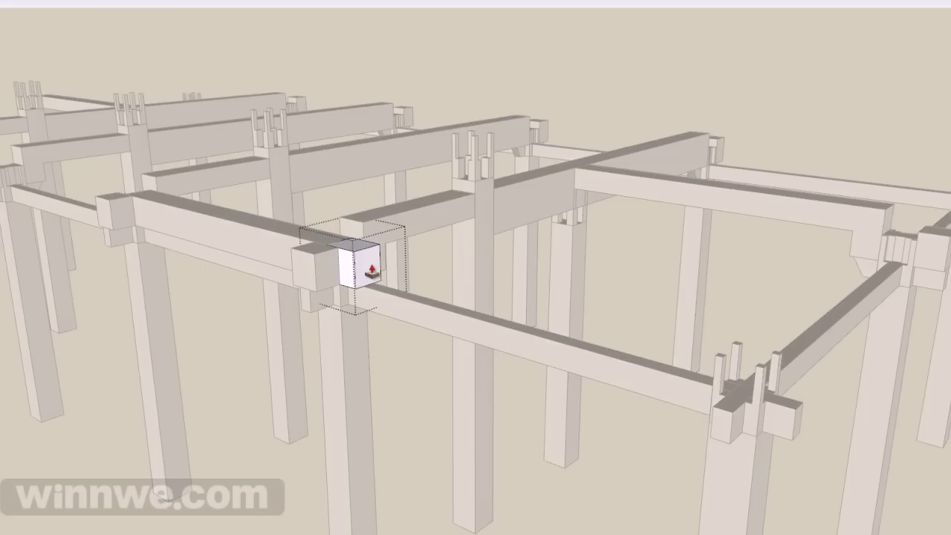
mouse_move(364, 269)
mouse_down()
mouse_move(548, 340)
mouse_move(788, 405)
mouse_up()
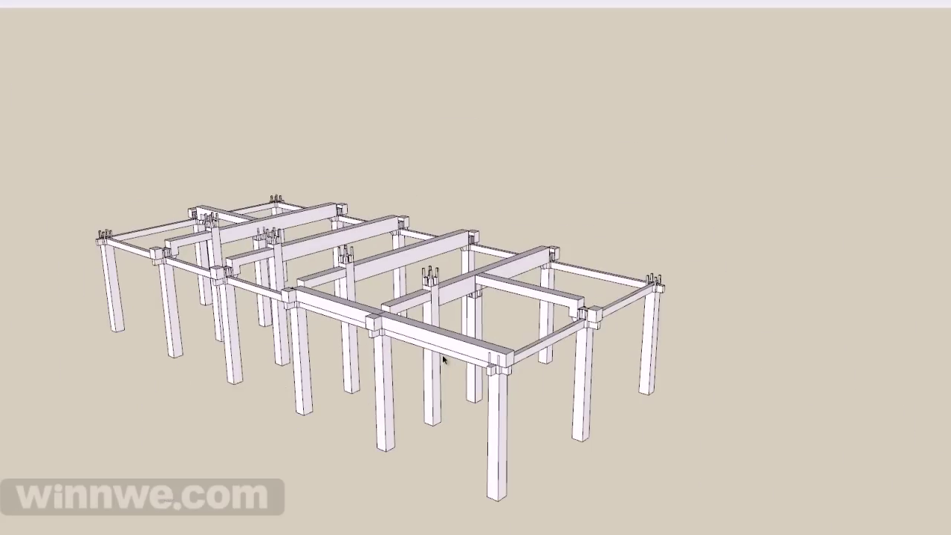
scroll(444, 360, up, 5)
mouse_move(483, 399)
middle_down()
mouse_move(495, 307)
mouse_move(463, 260)
mouse_move(472, 272)
middle_up()
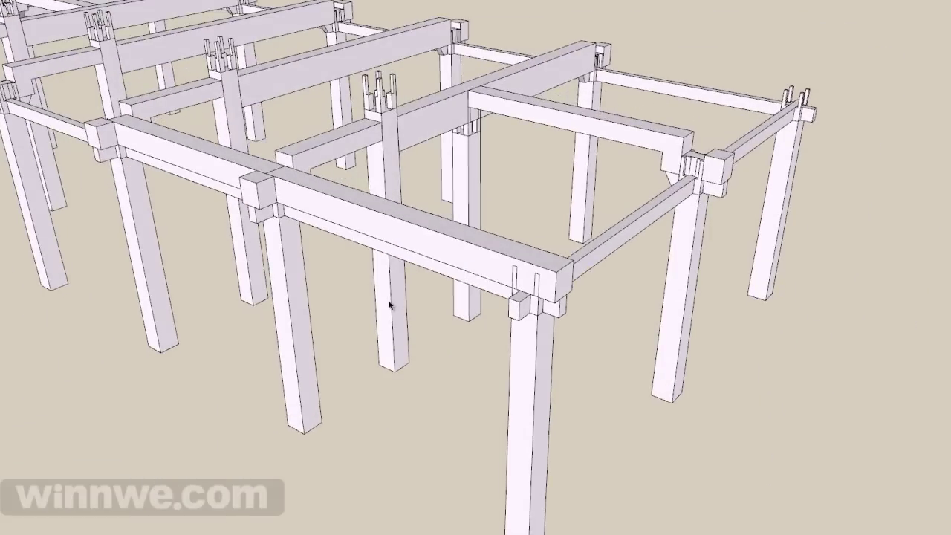
Make a copy of the new front beam, placed off to the right.
click(457, 258)
key(ctrl)
click(457, 255)
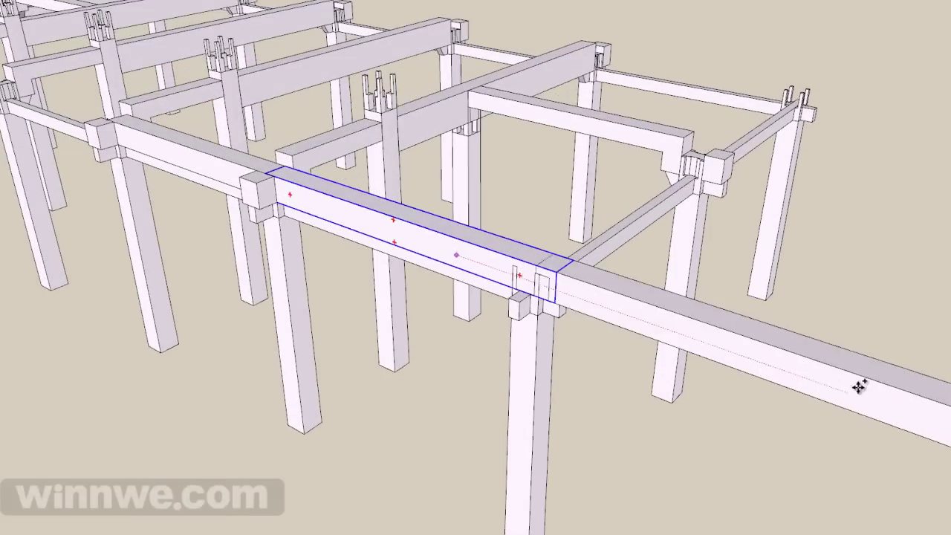
click(910, 413)
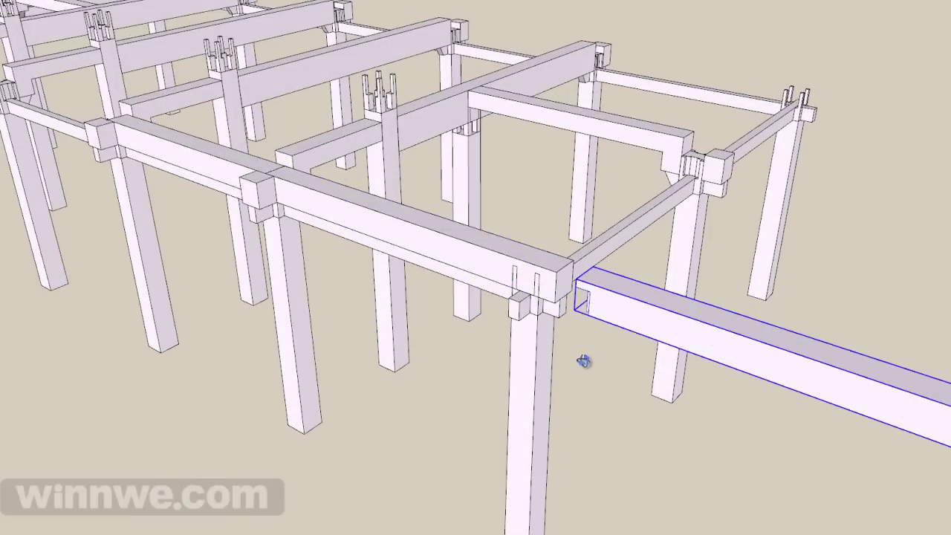
scroll(583, 361, down, 5)
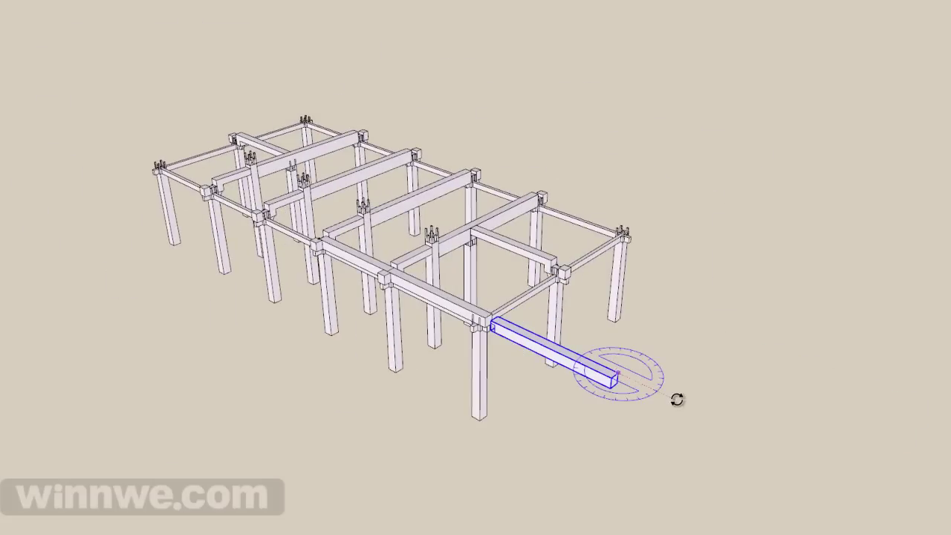
Rotate the copy about its end and move it between the corner columns.
click(677, 400)
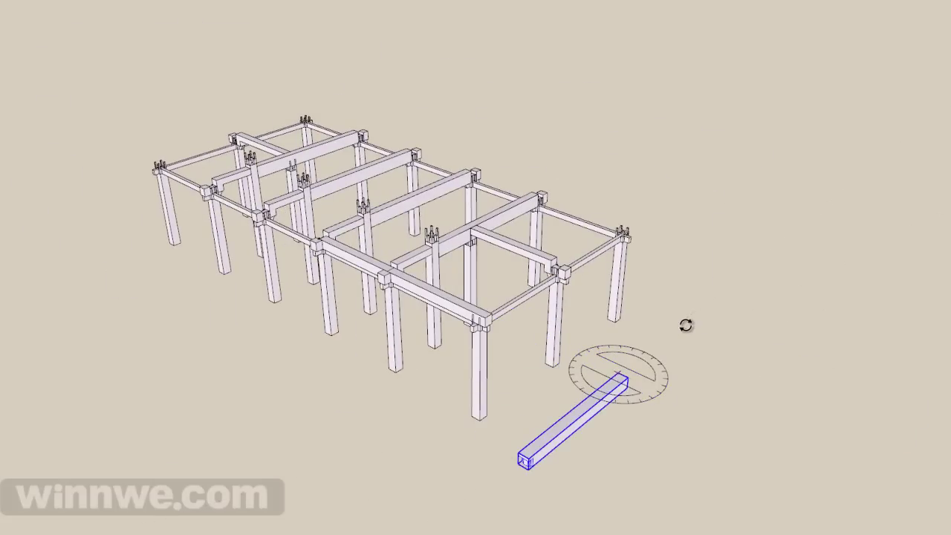
click(685, 325)
click(518, 452)
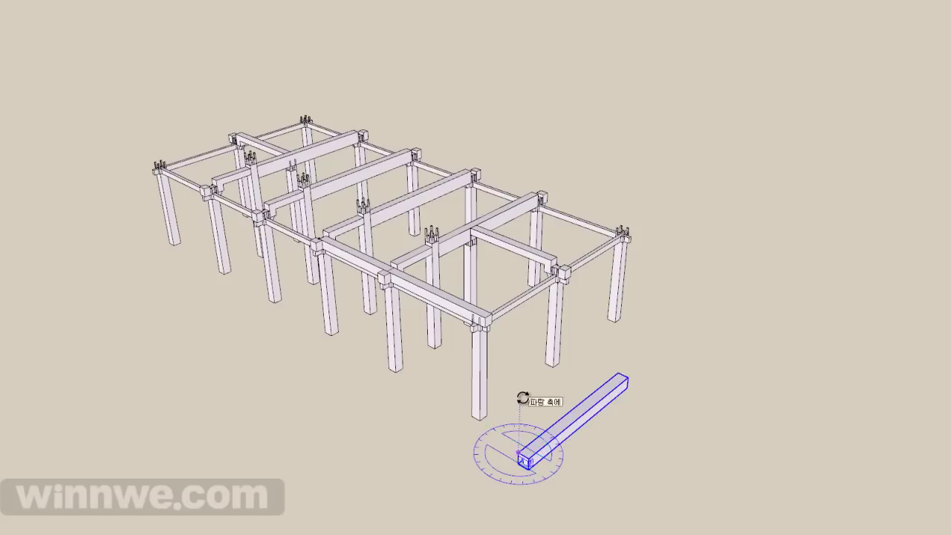
click(391, 379)
key(m)
click(509, 446)
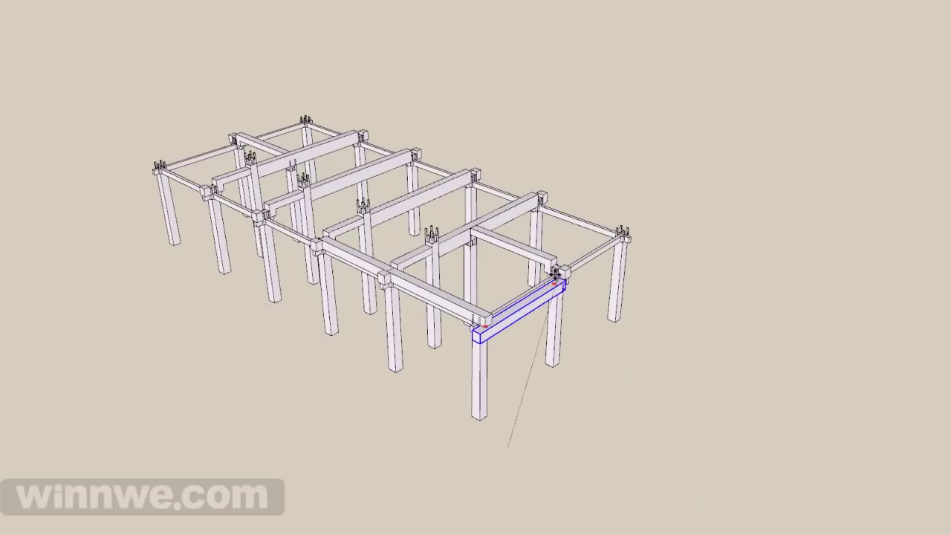
click(556, 261)
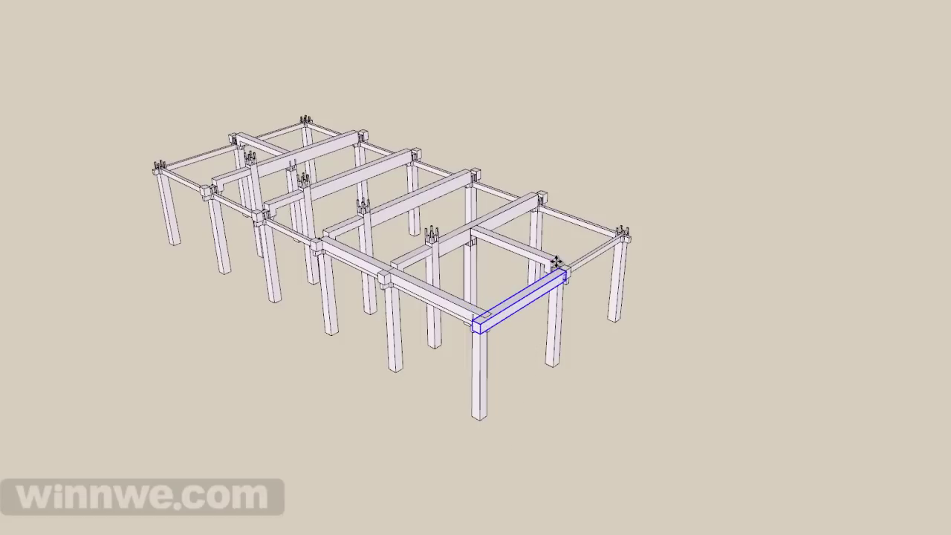
Snap the side beam's corner onto the front beam's endpoint.
scroll(491, 327, up, 5)
middle_drag(491, 331, 350, 377)
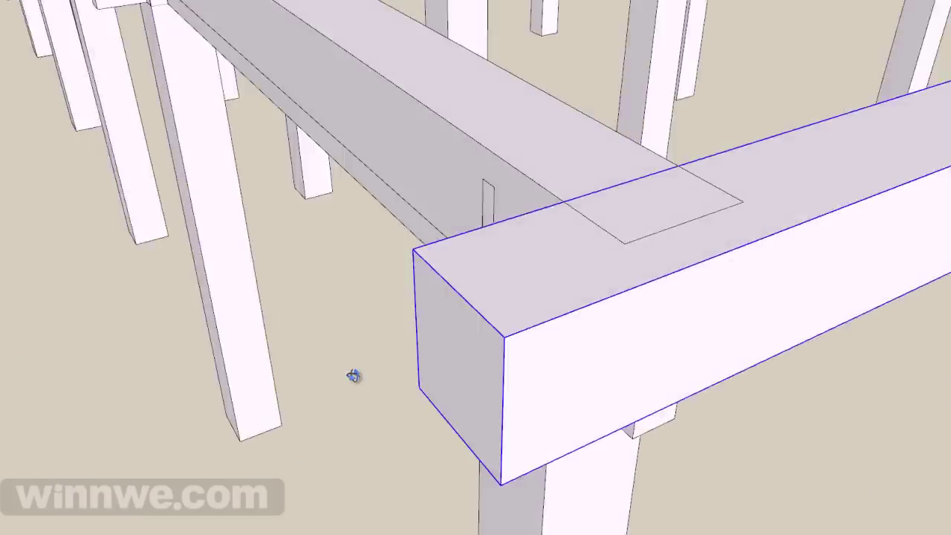
scroll(174, 317, down, 5)
middle_drag(173, 317, 314, 322)
scroll(319, 314, up, 3)
scroll(217, 374, up, 3)
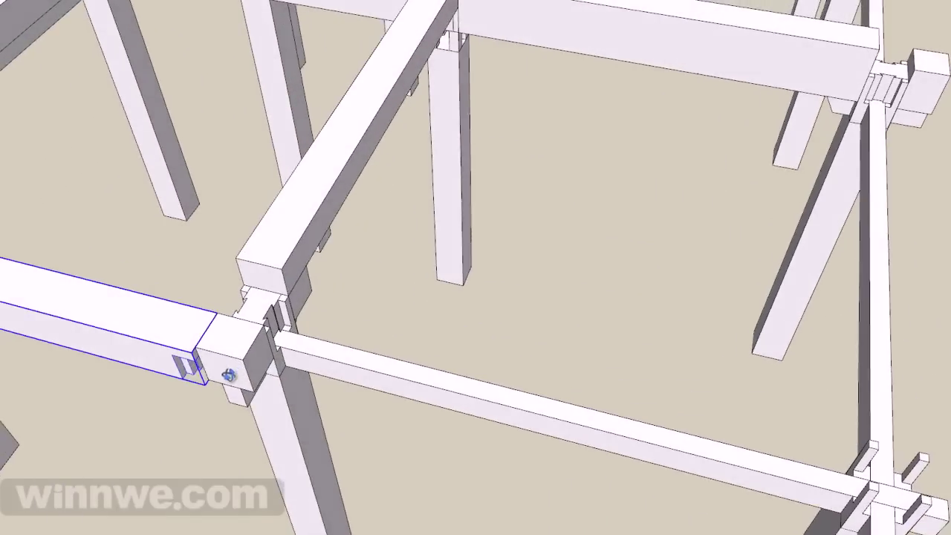
click(218, 321)
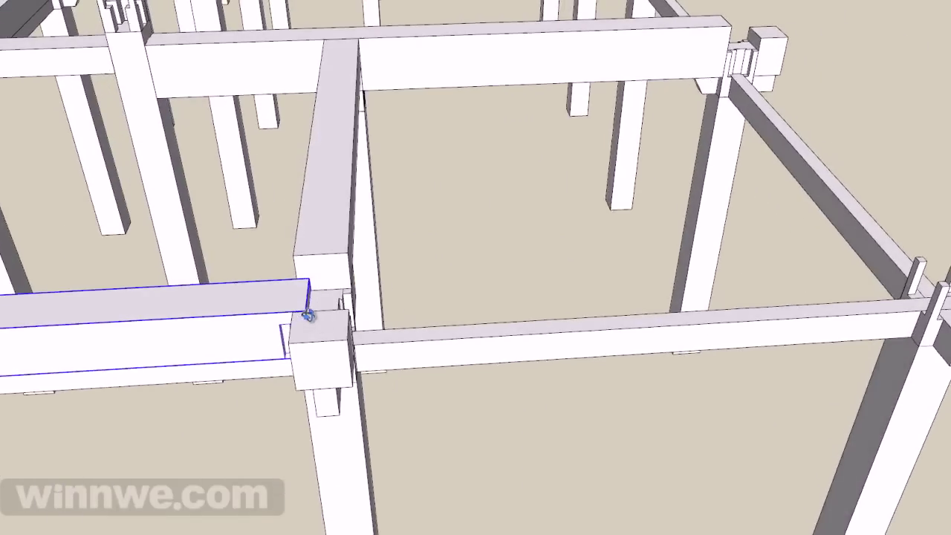
scroll(334, 314, up, 5)
scroll(380, 363, up, 1)
scroll(492, 340, up, 1)
mouse_move(492, 340)
middle_down()
mouse_move(463, 321)
mouse_move(514, 318)
middle_up()
scroll(450, 329, up, 3)
scroll(481, 257, up, 2)
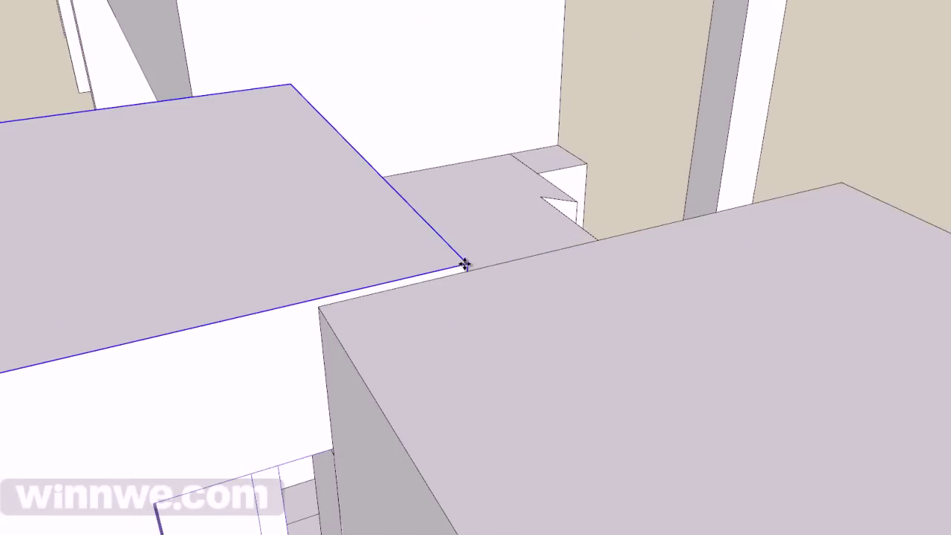
drag(464, 265, 323, 306)
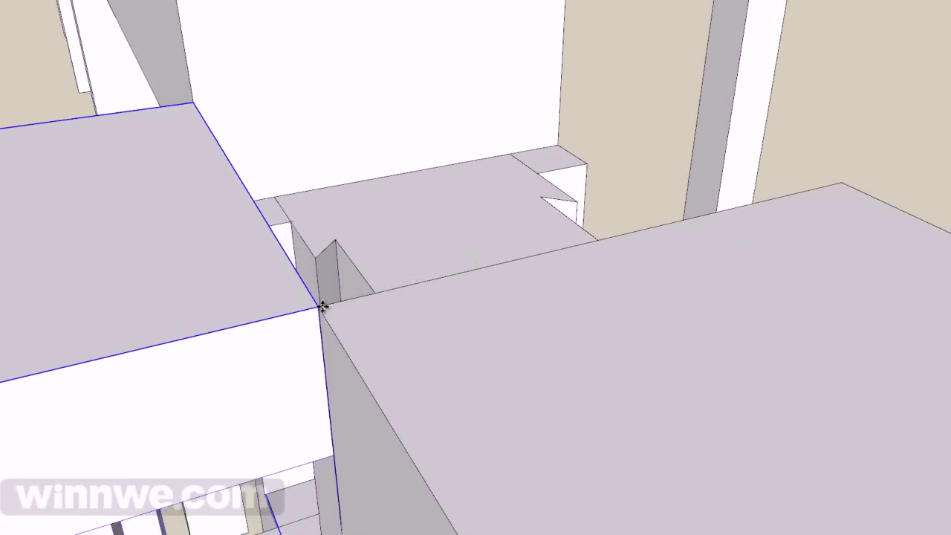
Measure the 37.65mm offset at the joint and slide the side beam into the corner.
double_click(232, 290)
key(t)
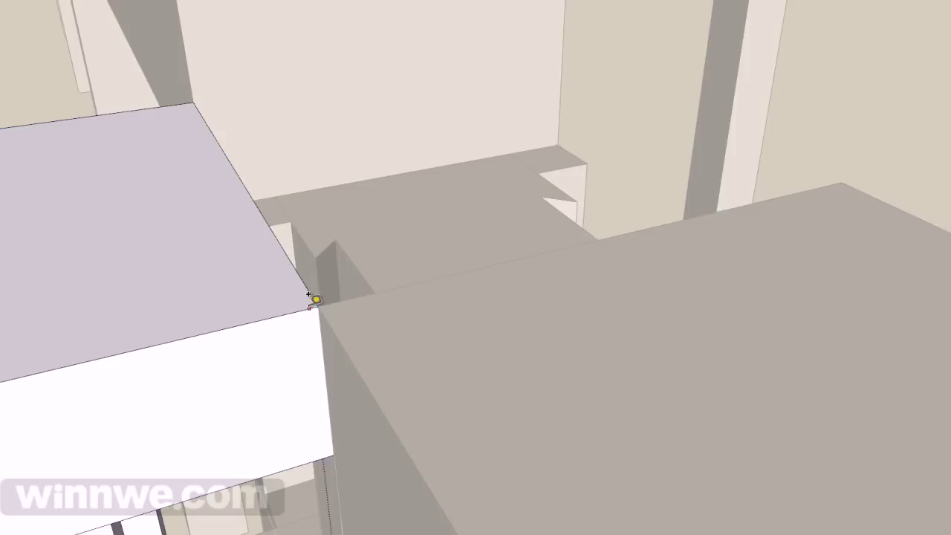
click(430, 279)
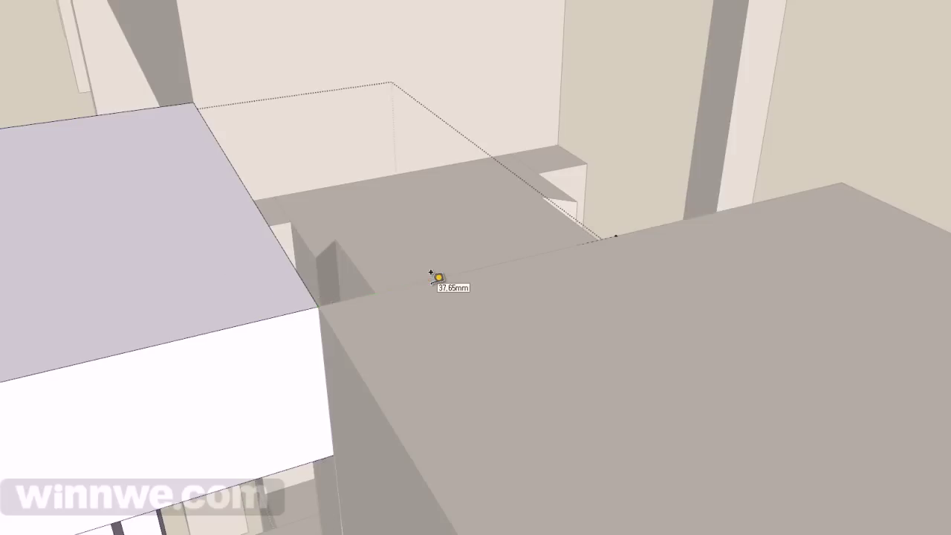
middle_drag(307, 314, 210, 316)
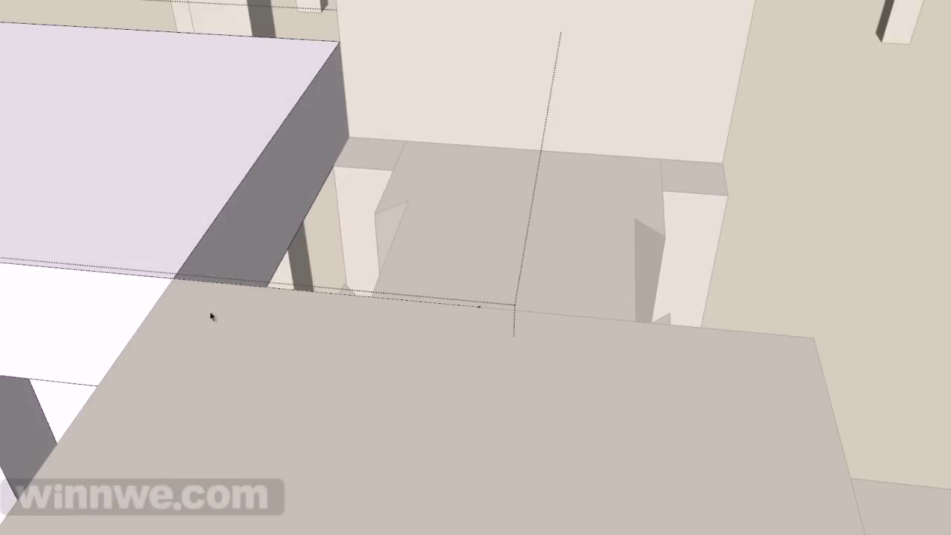
scroll(213, 195, down, 2)
scroll(212, 195, down, 3)
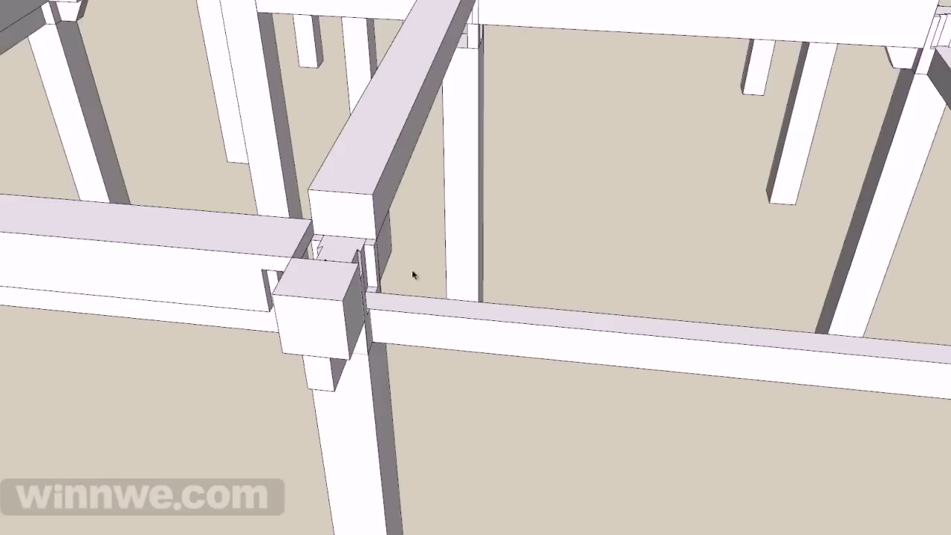
click(294, 249)
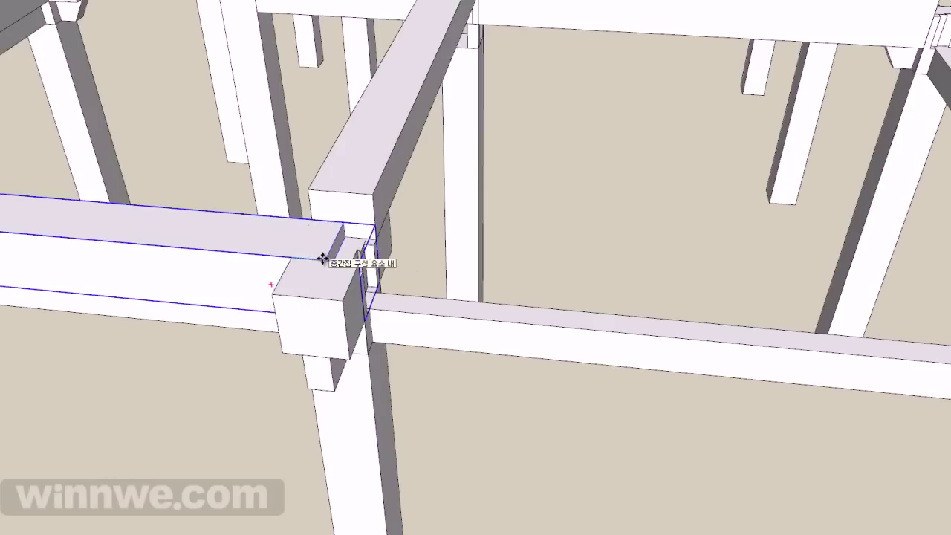
click(323, 257)
key(space)
click(711, 238)
scroll(711, 238, down, 5)
click(635, 259)
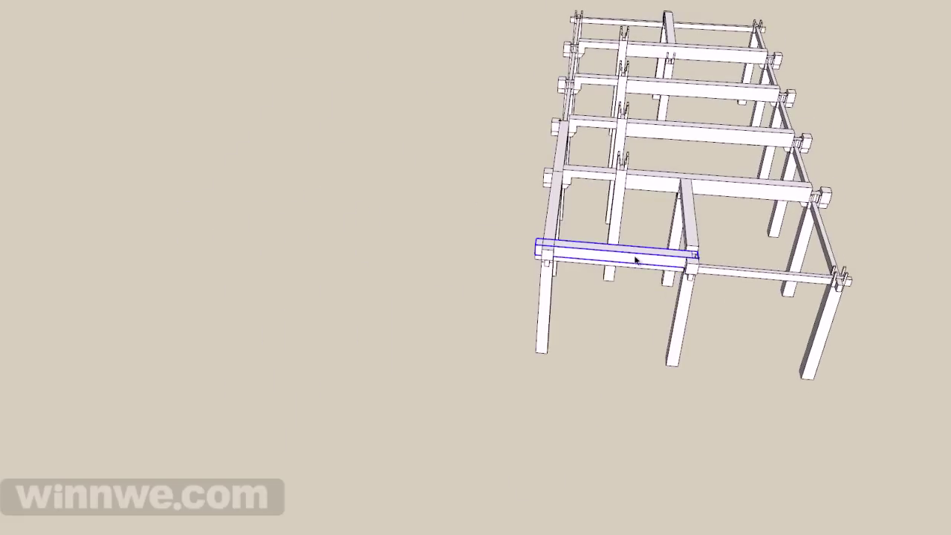
mouse_move(635, 260)
middle_down()
mouse_move(443, 443)
mouse_move(530, 332)
middle_up()
scroll(492, 329, up, 4)
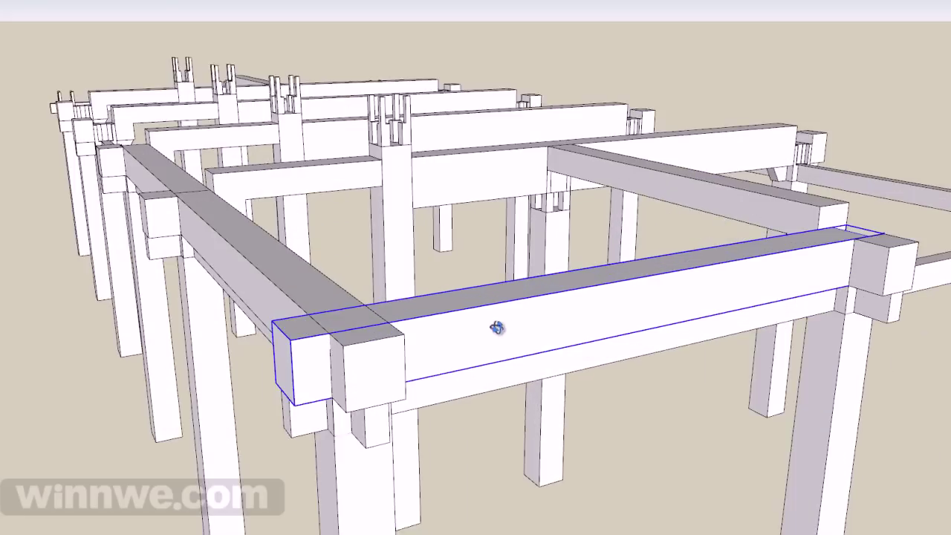
scroll(587, 314, up, 3)
key(Escape)
key(m)
scroll(569, 329, down, 3)
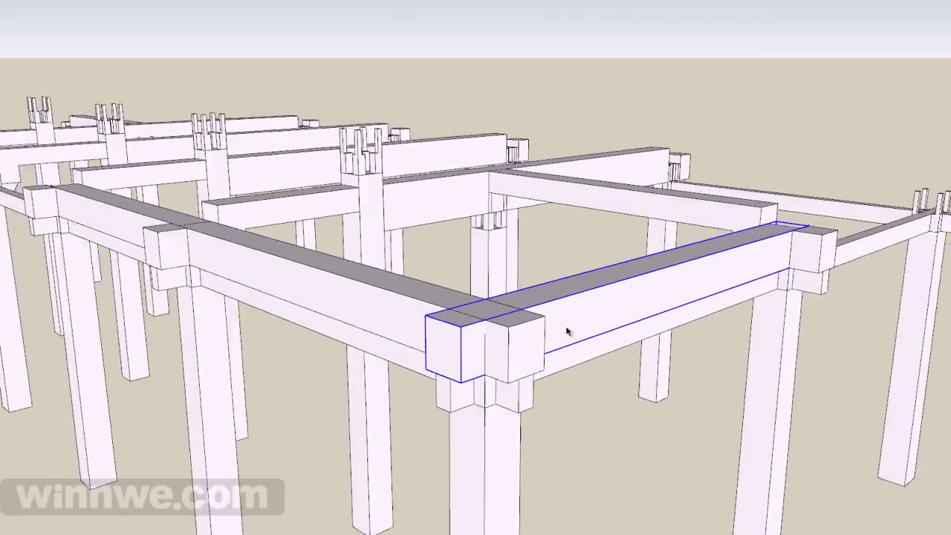
mouse_move(569, 329)
middle_down()
mouse_move(492, 371)
mouse_move(454, 253)
middle_up()
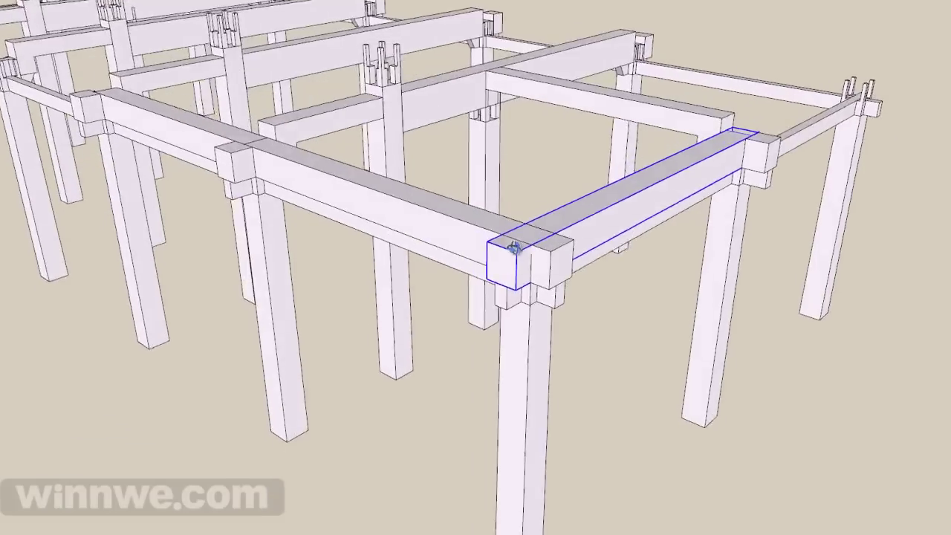
shift+click(457, 254)
shift+click(226, 154)
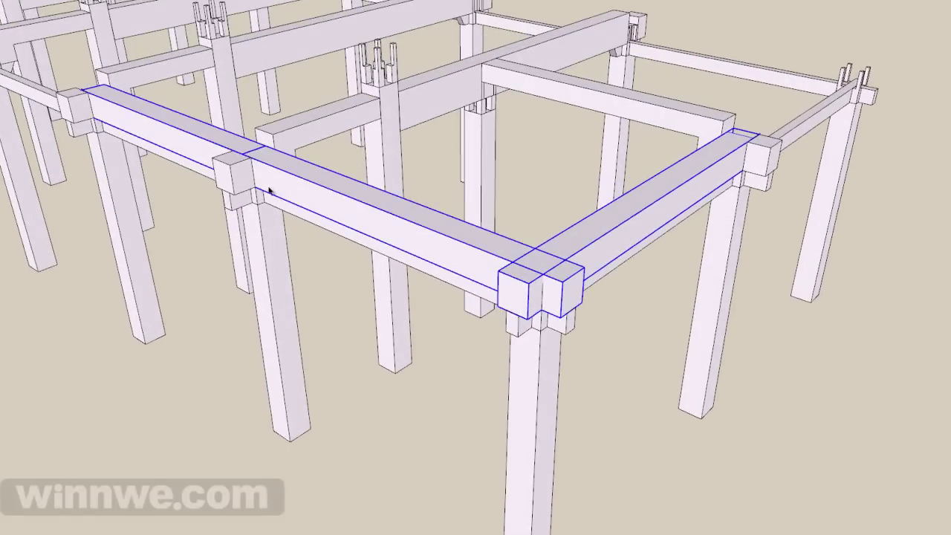
mouse_move(579, 383)
middle_down()
mouse_move(584, 245)
mouse_move(578, 393)
mouse_move(548, 361)
mouse_move(544, 376)
middle_up()
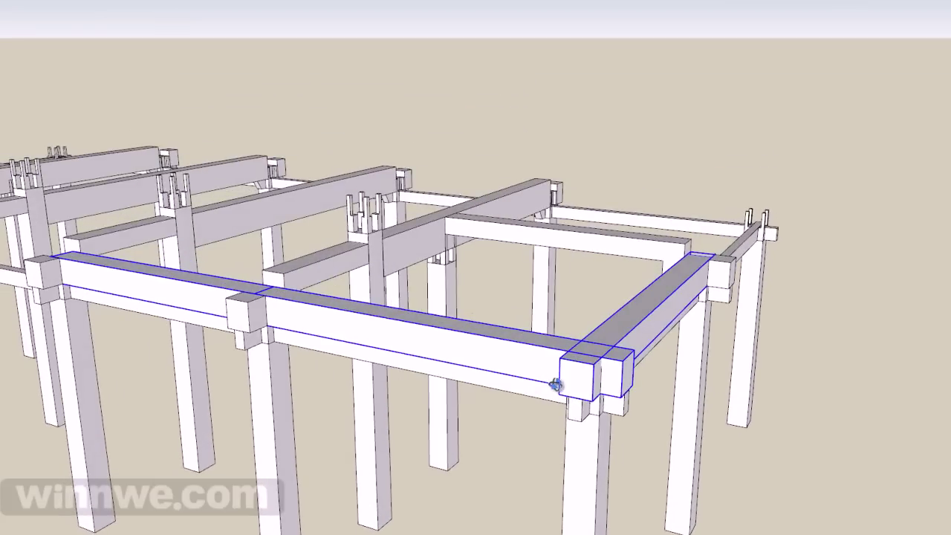